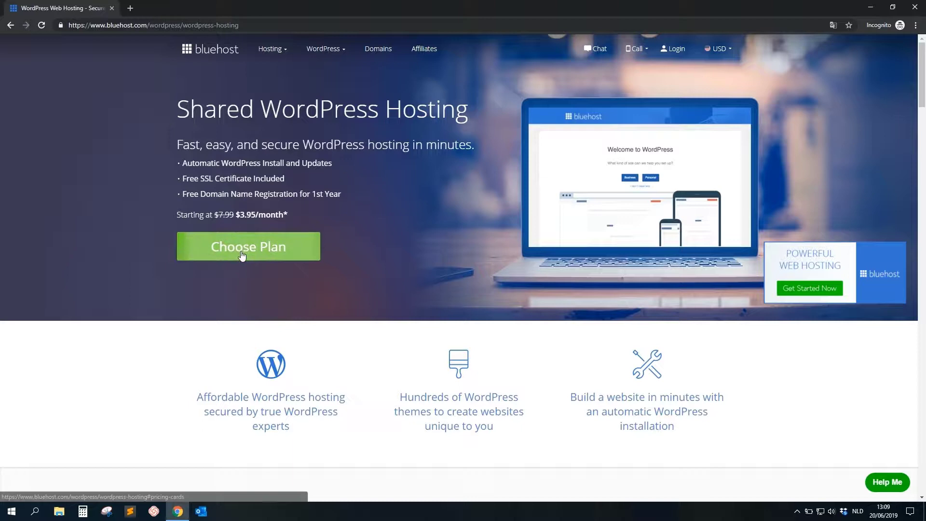
- Bring up the hosting plan pricing cards and select the Basic plan at $3.95/mo
{"action": "left_click", "coordinate": [243, 244]}
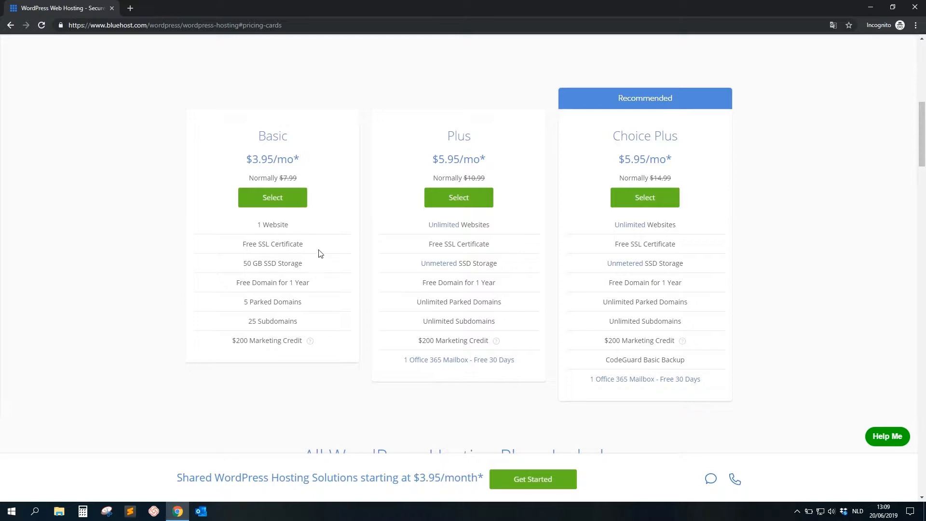
{"action": "left_click", "coordinate": [75, 26]}
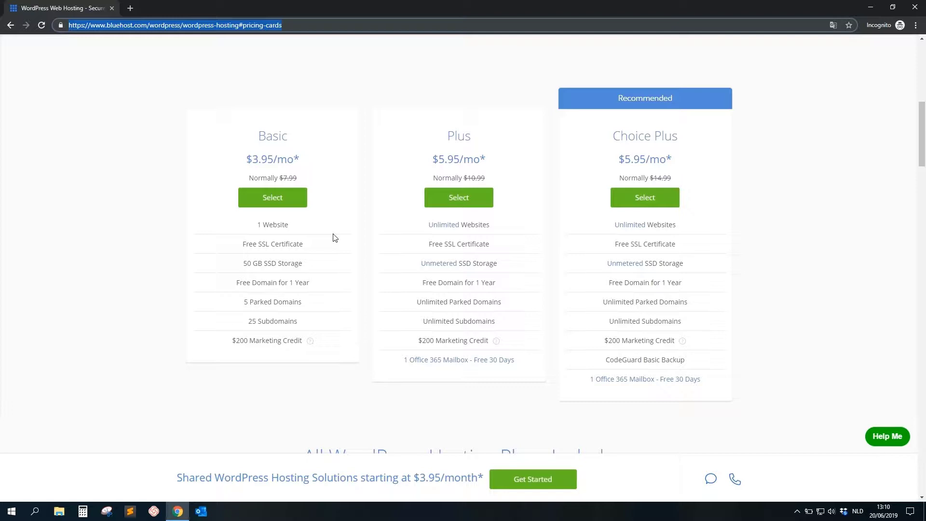
{"action": "left_click", "coordinate": [282, 198]}
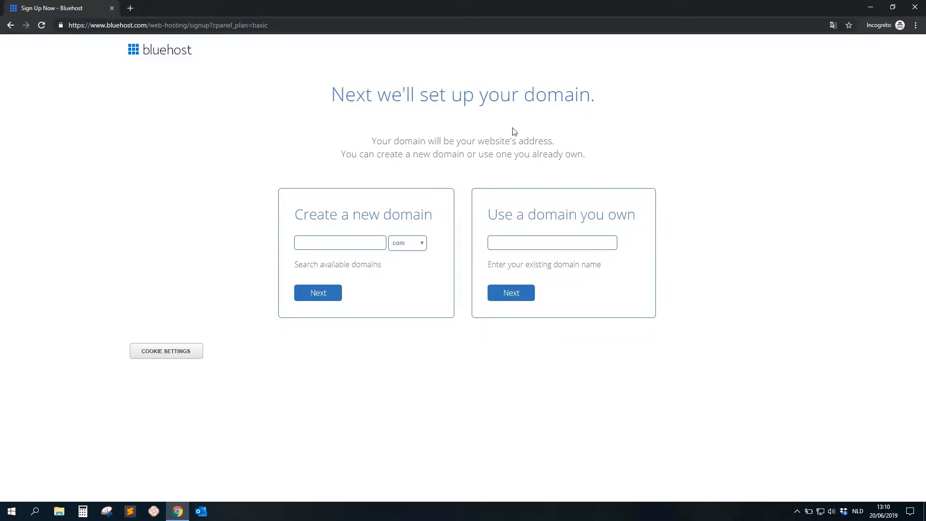
- Request the new domain 'gustesting' with the .com extension and continue
{"action": "left_click", "coordinate": [333, 241]}
{"action": "type", "text": "gustesting"}
{"action": "left_click", "coordinate": [415, 245]}
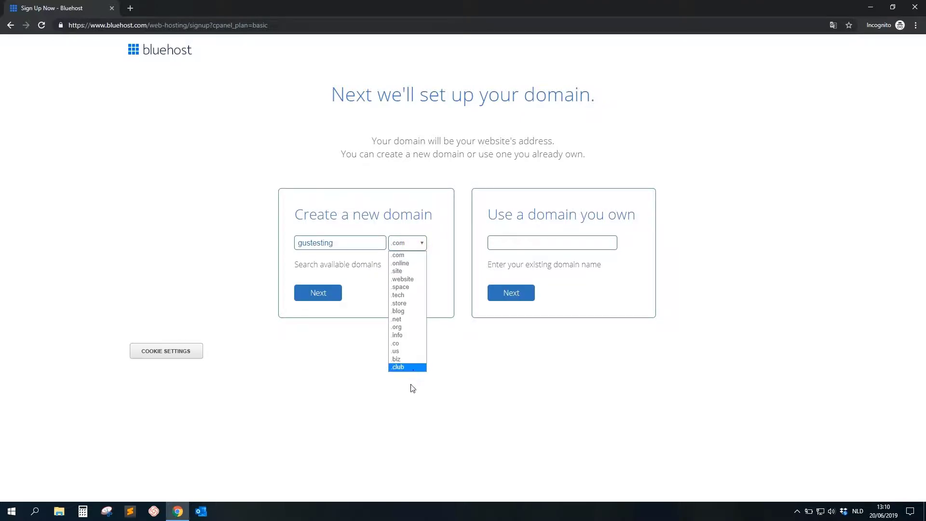
{"action": "left_click", "coordinate": [402, 257]}
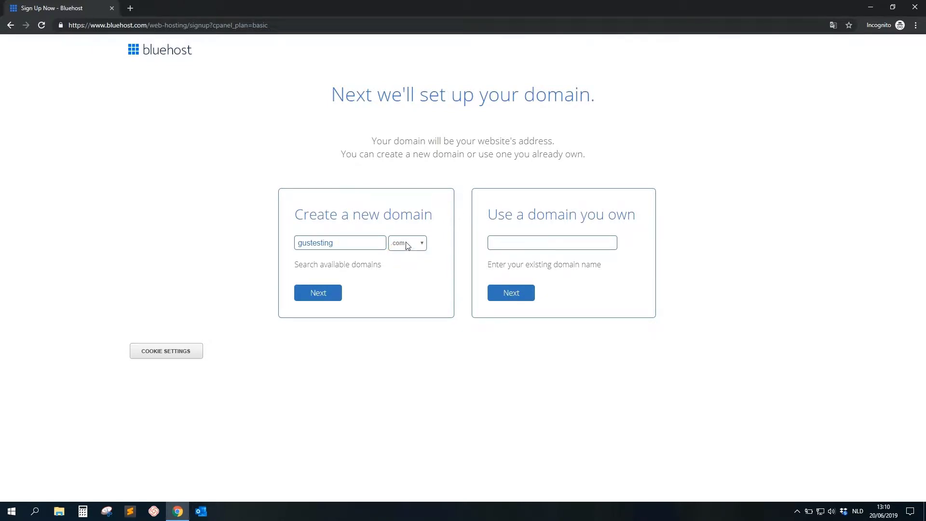
{"action": "left_click", "coordinate": [327, 295]}
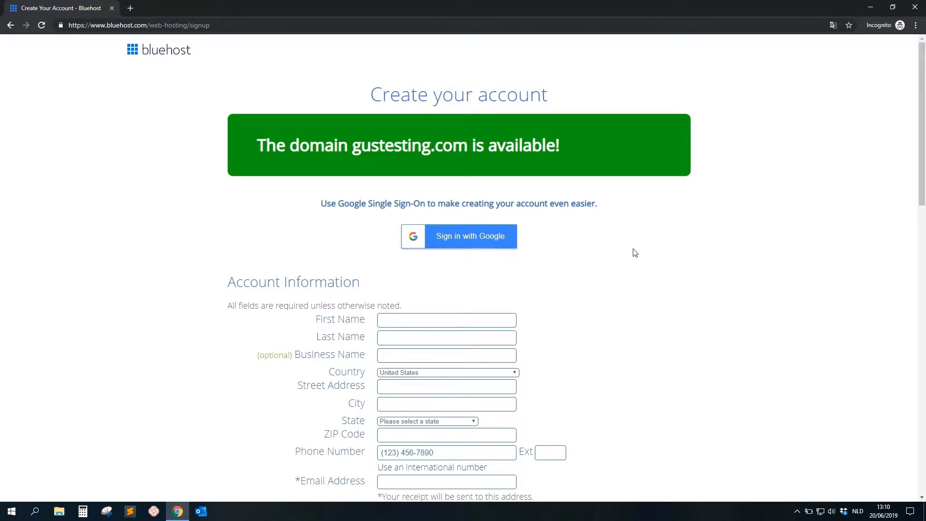
- Set the Account Plan to Basic 12 Month at $5.95/mo, bringing the total to $143.04
{"action": "scroll", "coordinate": [634, 252], "scroll_direction": "down", "scroll_amount": 3}
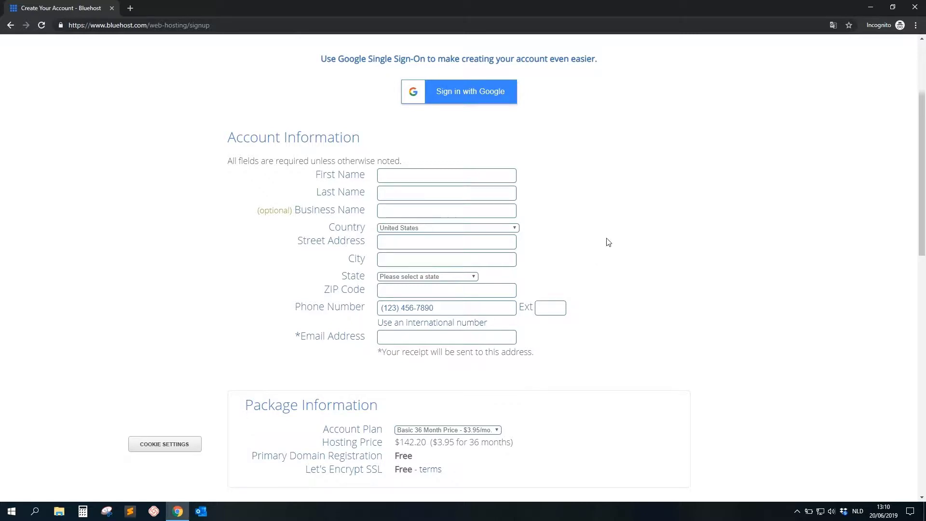
{"action": "scroll", "coordinate": [608, 242], "scroll_direction": "down", "scroll_amount": 2}
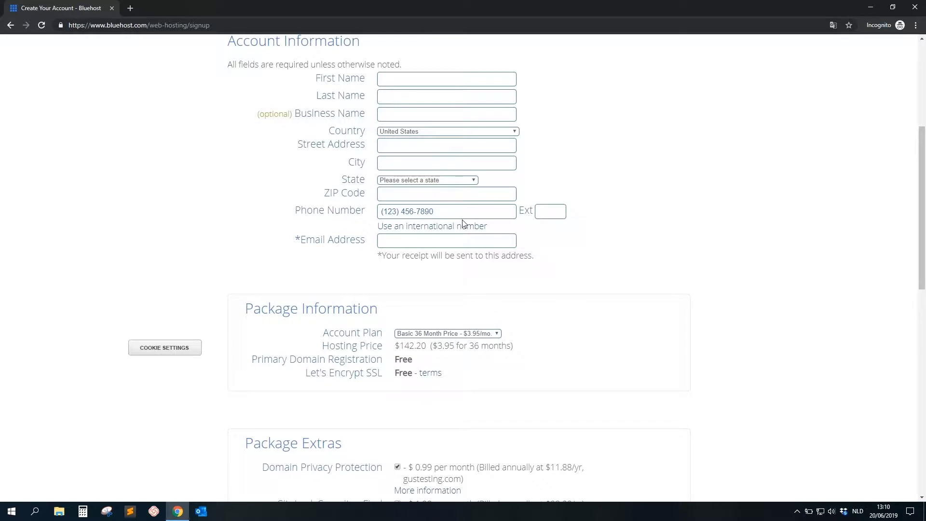
{"action": "scroll", "coordinate": [463, 223], "scroll_direction": "down", "scroll_amount": 2}
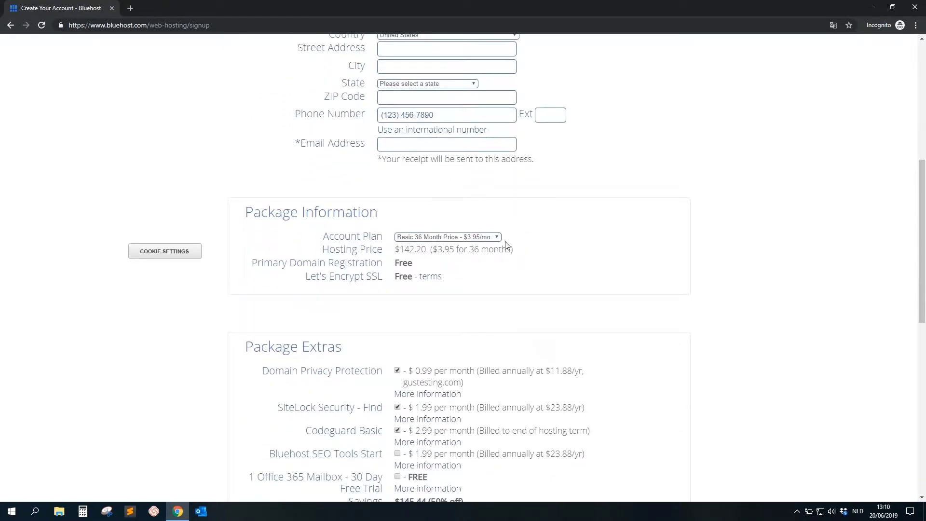
{"action": "scroll", "coordinate": [490, 244], "scroll_direction": "down", "scroll_amount": 1}
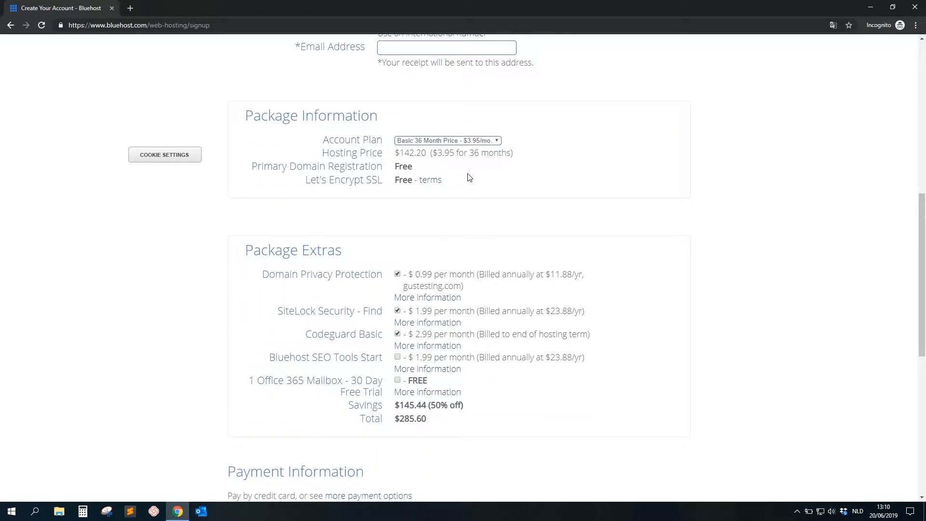
{"action": "left_click", "coordinate": [414, 142]}
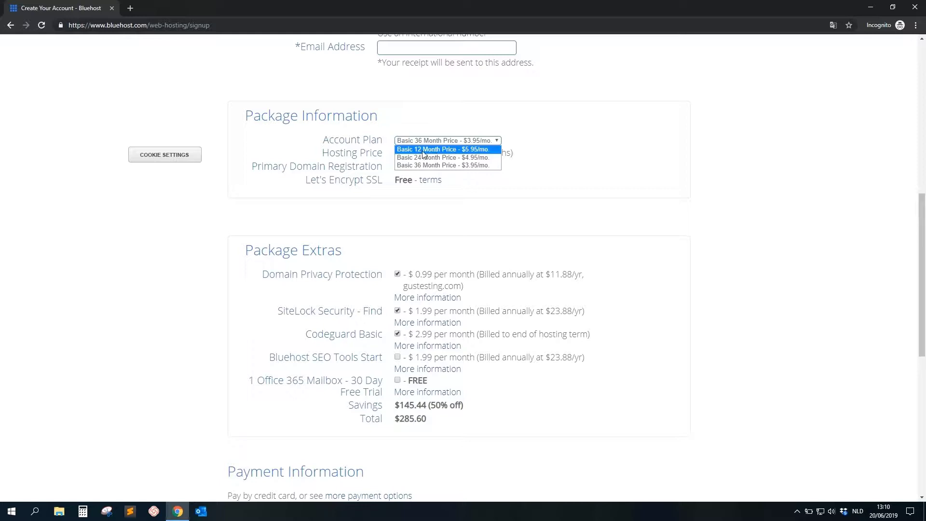
{"action": "left_click", "coordinate": [473, 150]}
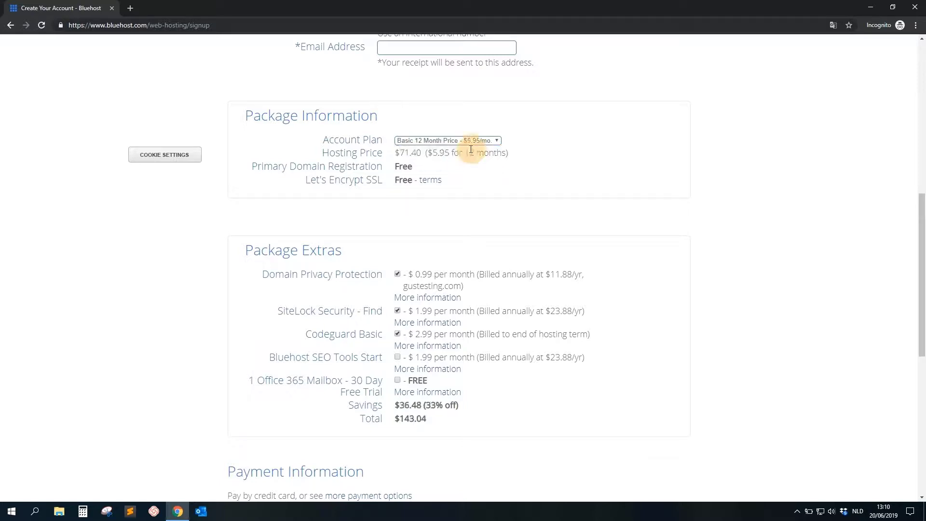
{"action": "left_click", "coordinate": [459, 141]}
{"action": "left_click", "coordinate": [458, 141]}
- Remove Domain Privacy Protection, SiteLock Security and Codeguard Basic, dismissing the privacy warning
{"action": "scroll", "coordinate": [481, 194], "scroll_direction": "down", "scroll_amount": 3}
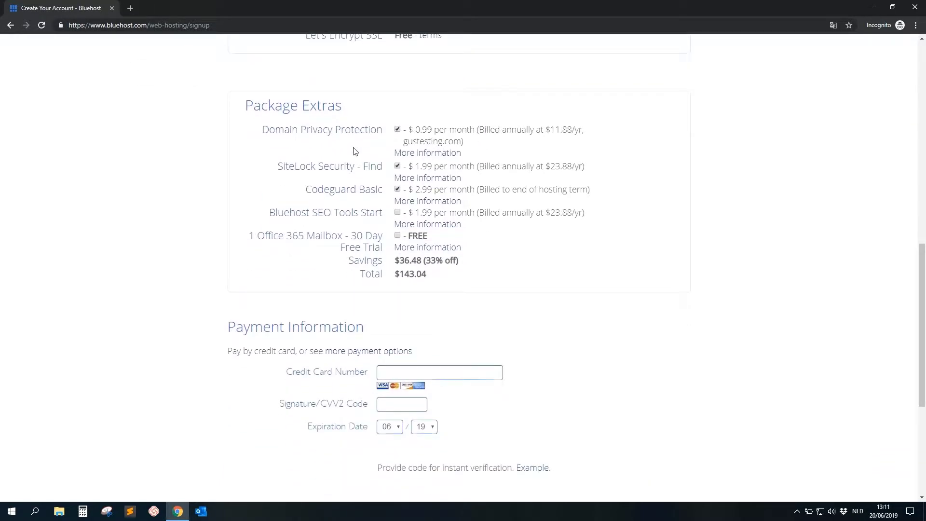
{"action": "left_click", "coordinate": [397, 130]}
{"action": "left_click", "coordinate": [397, 166]}
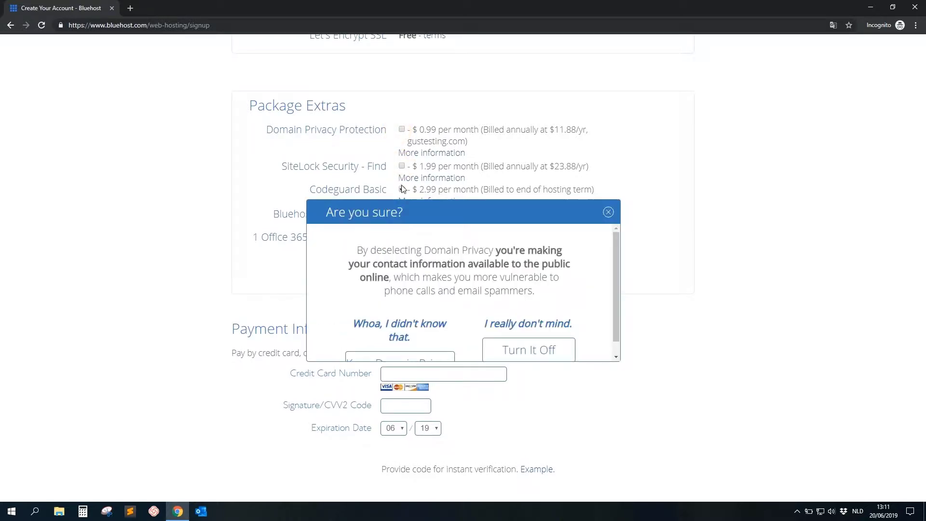
{"action": "left_click", "coordinate": [609, 211]}
{"action": "left_click", "coordinate": [398, 189]}
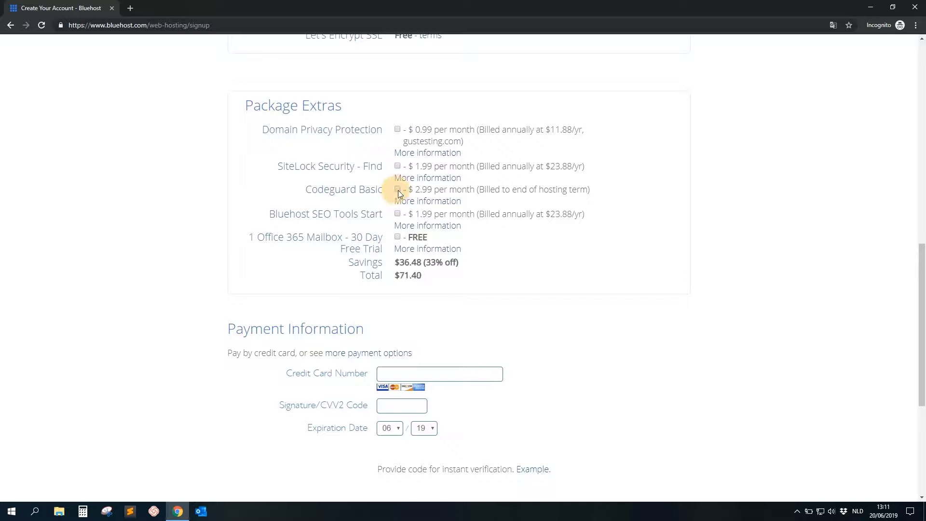
- Pay the $71.40 total with PayPal from the other payment options
{"action": "scroll", "coordinate": [534, 227], "scroll_direction": "down", "scroll_amount": 3}
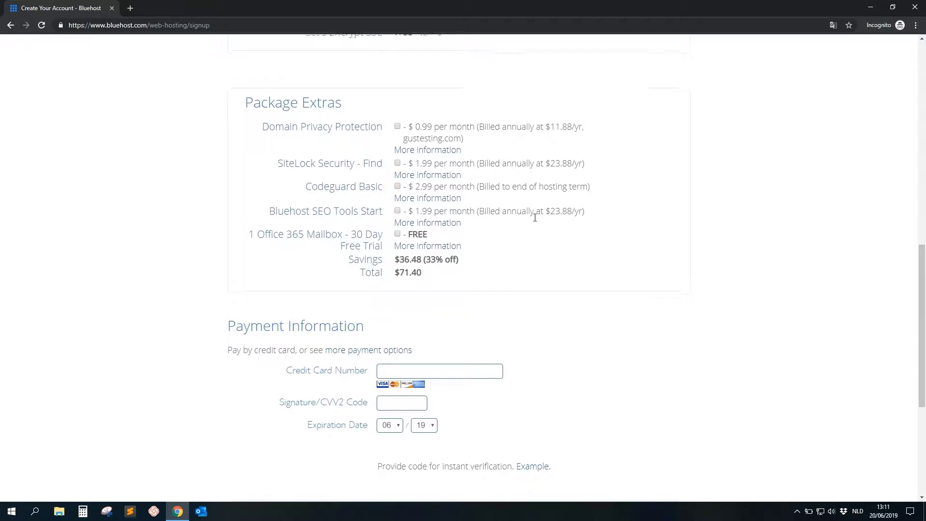
{"action": "scroll", "coordinate": [534, 221], "scroll_direction": "down", "scroll_amount": 1}
{"action": "scroll", "coordinate": [535, 222], "scroll_direction": "down", "scroll_amount": 1}
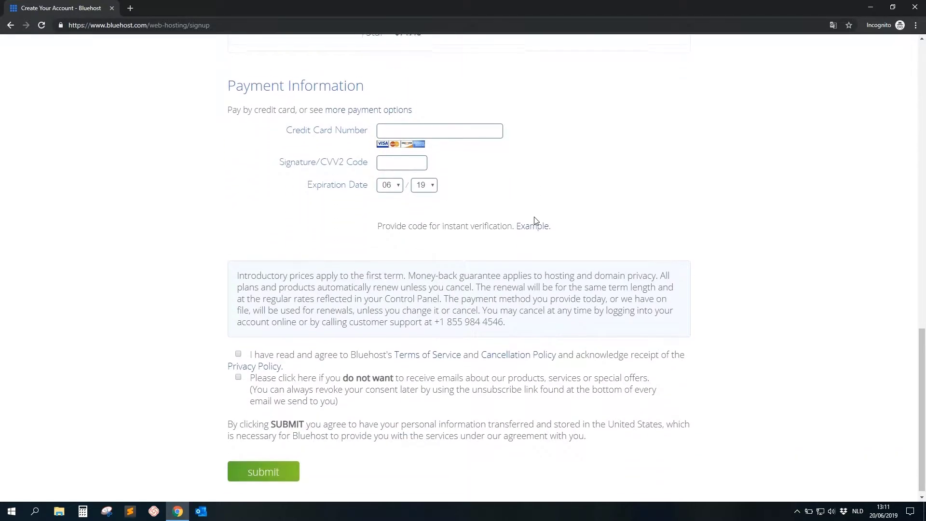
{"action": "scroll", "coordinate": [536, 221], "scroll_direction": "up", "scroll_amount": 1}
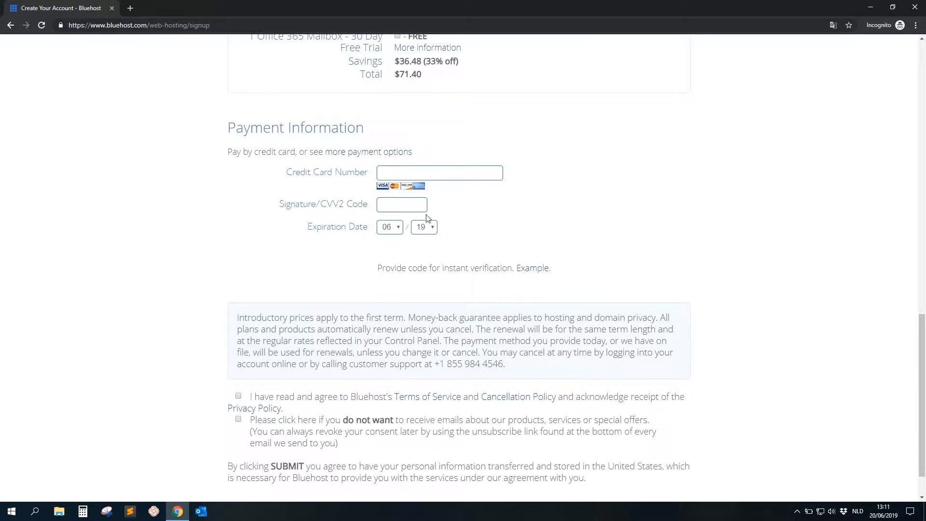
{"action": "left_click", "coordinate": [378, 153]}
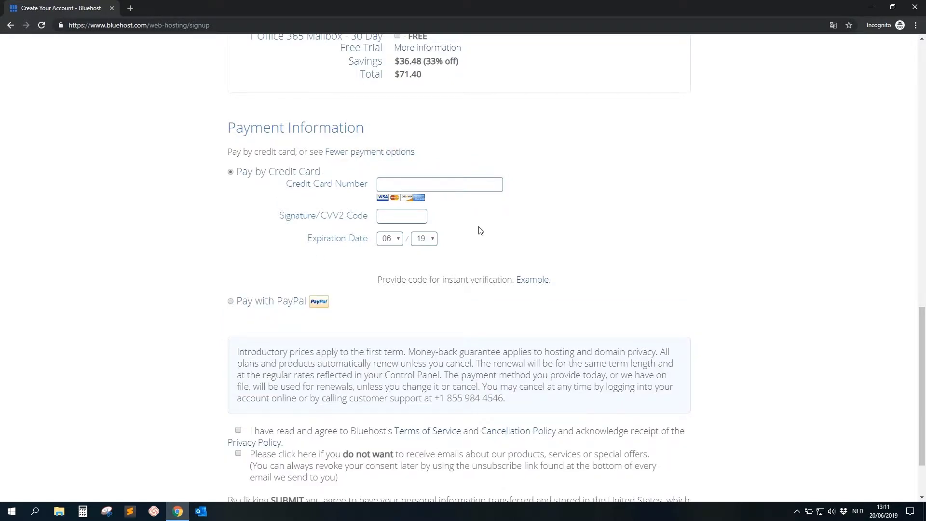
{"action": "scroll", "coordinate": [480, 228], "scroll_direction": "down", "scroll_amount": 2}
{"action": "scroll", "coordinate": [483, 228], "scroll_direction": "up", "scroll_amount": 1}
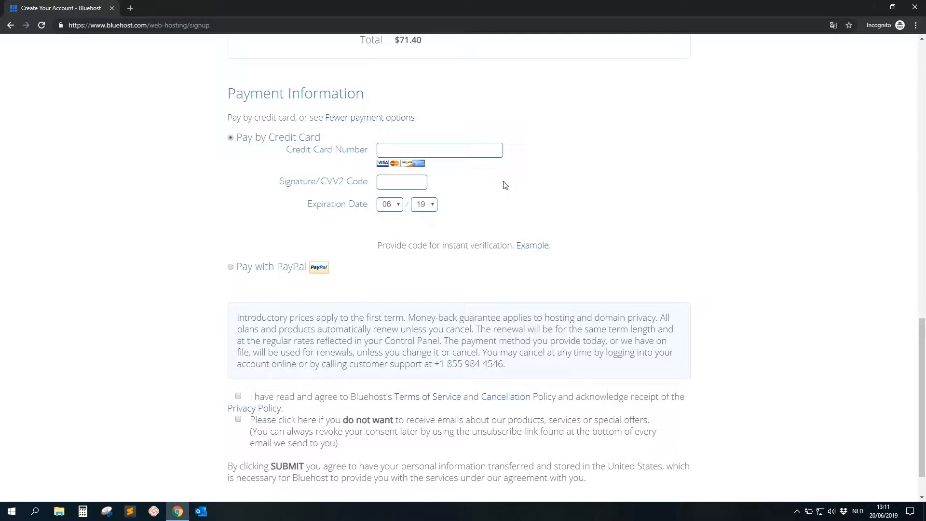
{"action": "scroll", "coordinate": [509, 207], "scroll_direction": "down", "scroll_amount": 1}
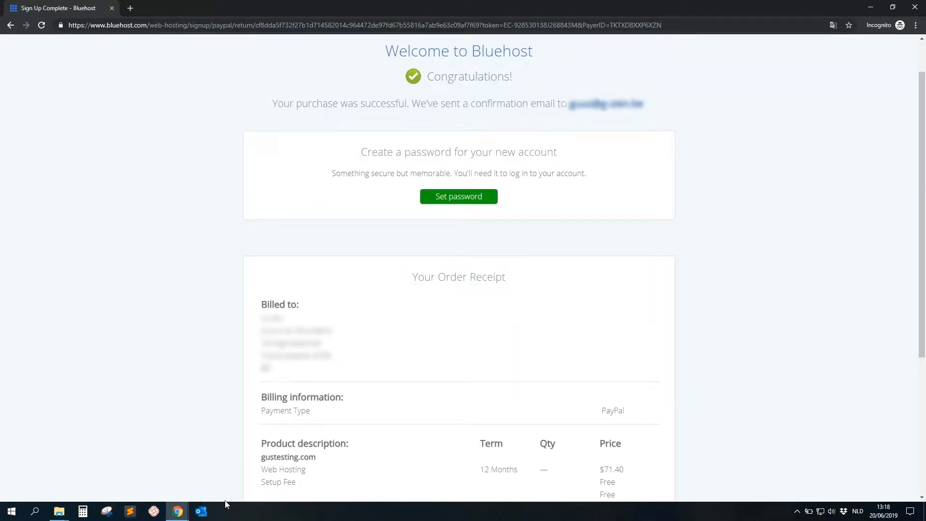
- Set and confirm a new account password, accept the terms, and create the account
{"action": "left_click", "coordinate": [458, 204]}
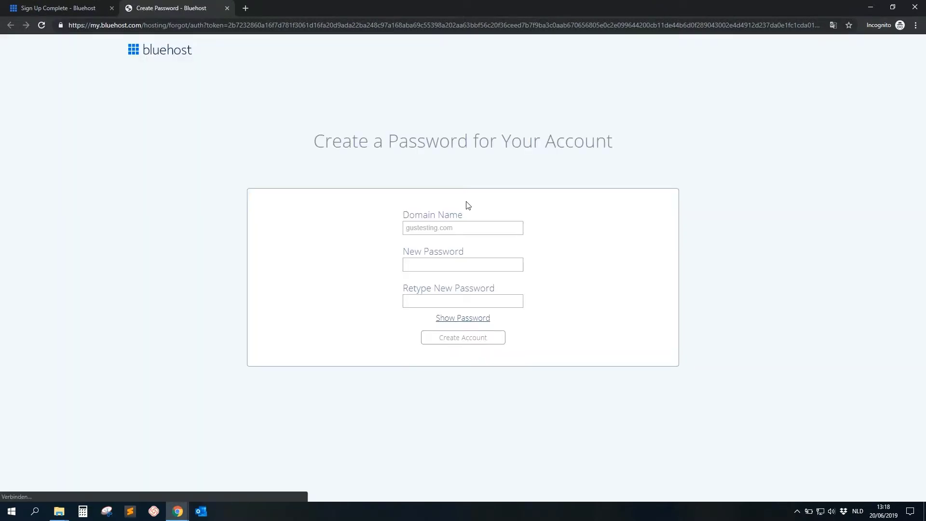
{"action": "left_click", "coordinate": [439, 259]}
{"action": "type", "text": "••••••••"}
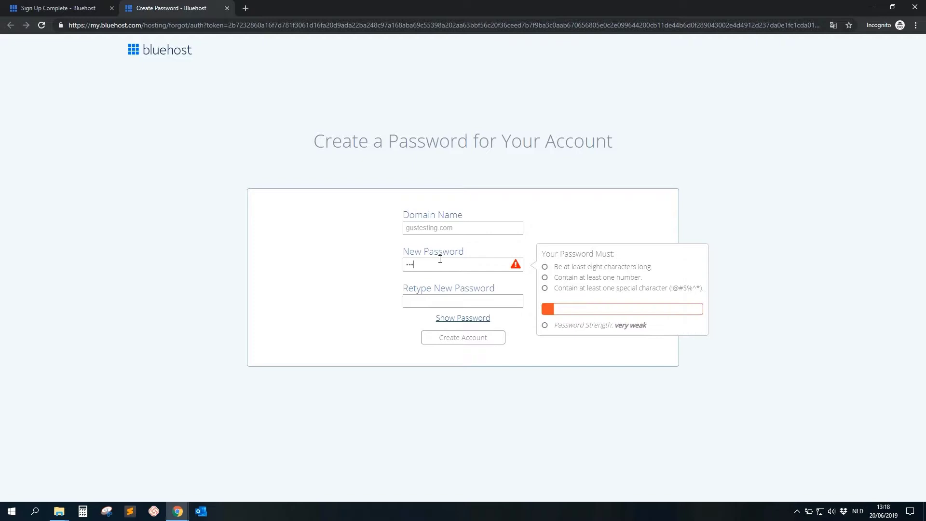
{"action": "key", "text": "Tab"}
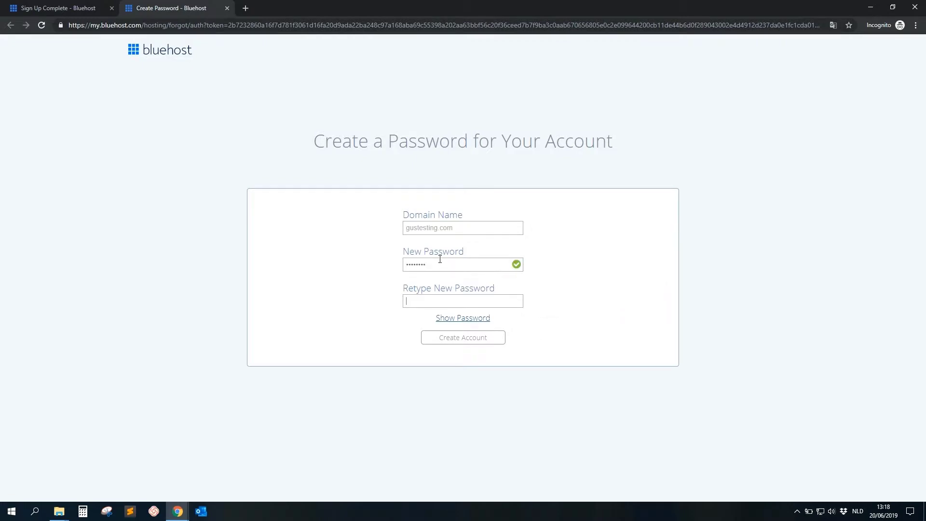
{"action": "type", "text": "••••••••"}
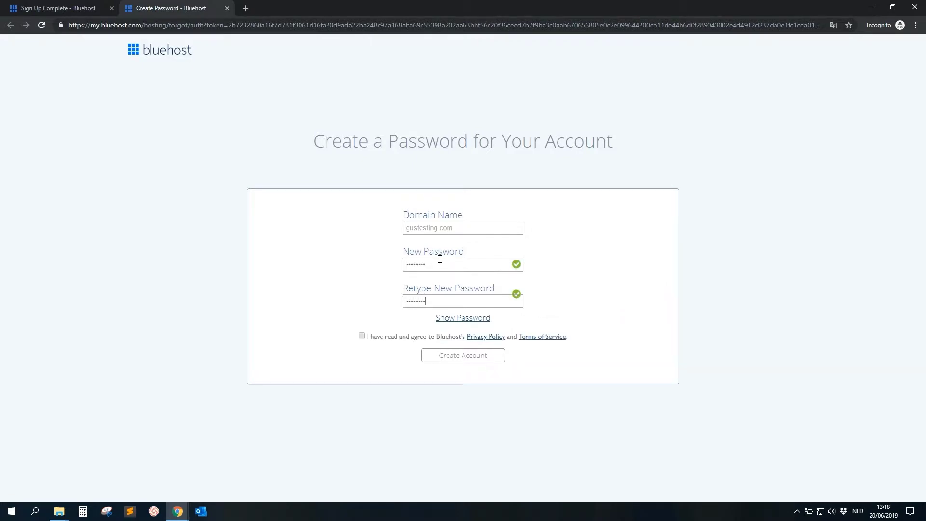
{"action": "left_click", "coordinate": [361, 336]}
{"action": "left_click", "coordinate": [440, 357]}
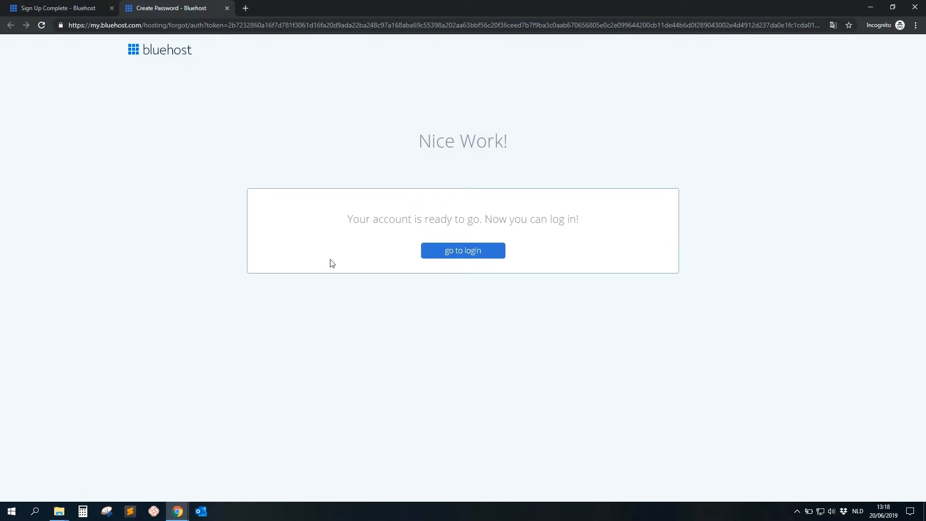
- Go to the login page and log in with the account password
{"action": "left_click", "coordinate": [467, 255]}
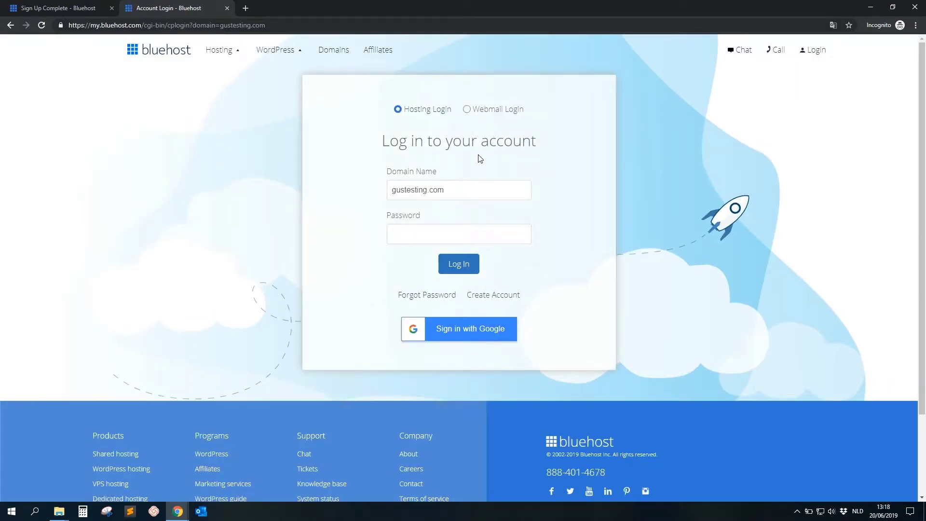
{"action": "left_click", "coordinate": [425, 227]}
{"action": "left_click", "coordinate": [463, 269]}
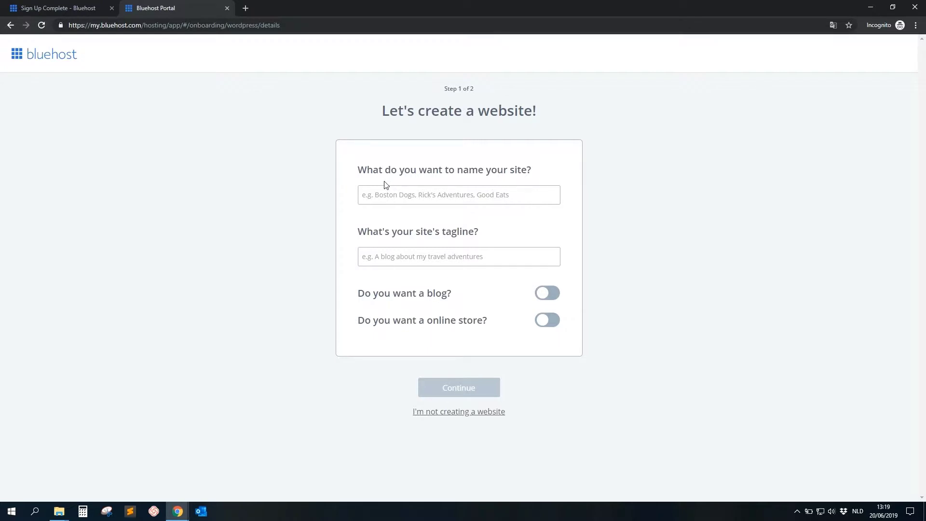
- Enter the site name and tagline 'Website Tips', enabling a blog shown on a different page
{"action": "left_click", "coordinate": [433, 196]}
{"action": "type", "text": "Gus Testing"}
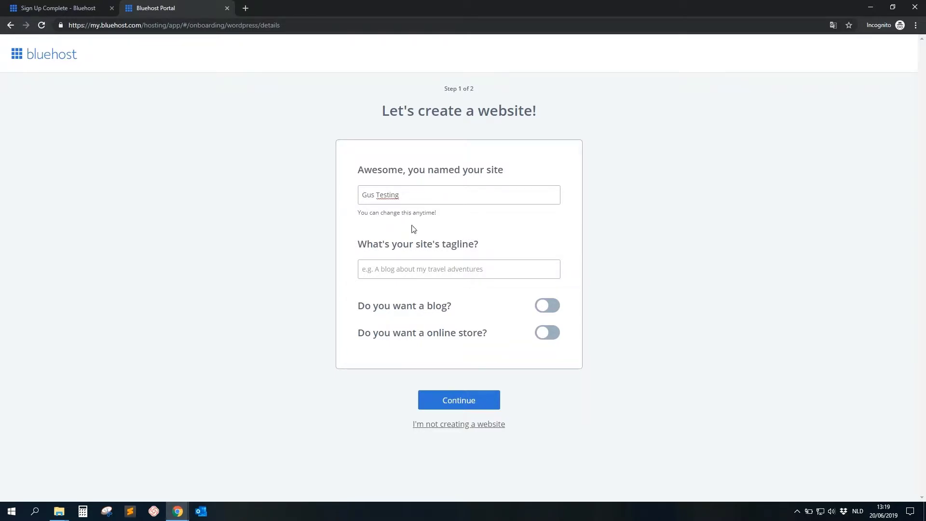
{"action": "left_click", "coordinate": [417, 268]}
{"action": "type", "text": "Website Tips"}
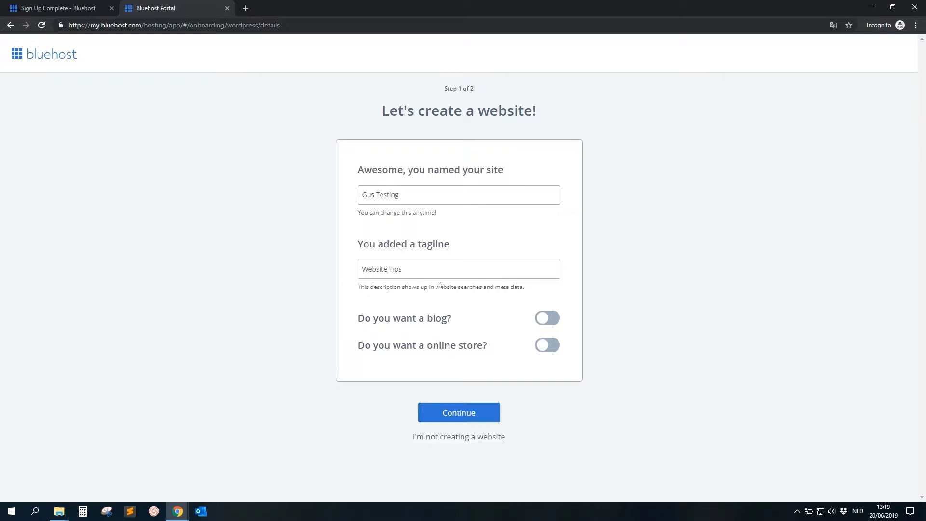
{"action": "left_click", "coordinate": [544, 318]}
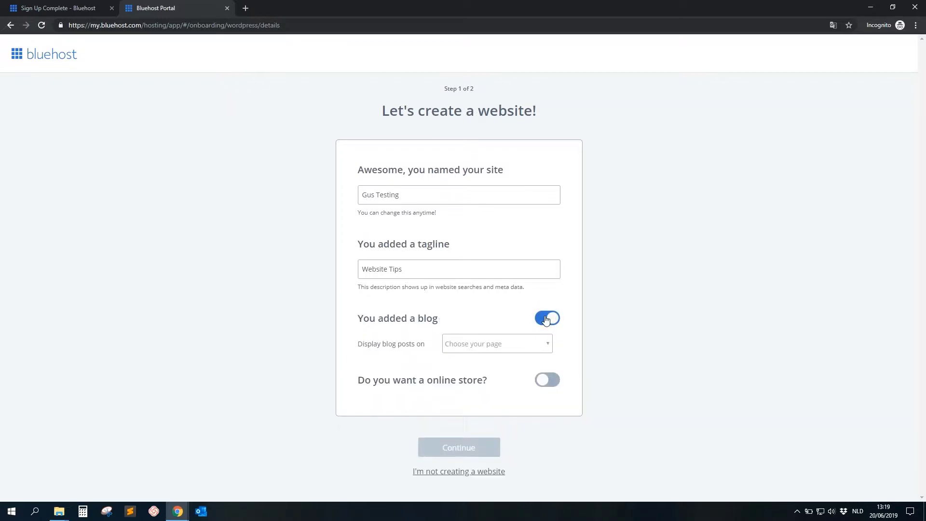
{"action": "left_click", "coordinate": [482, 344]}
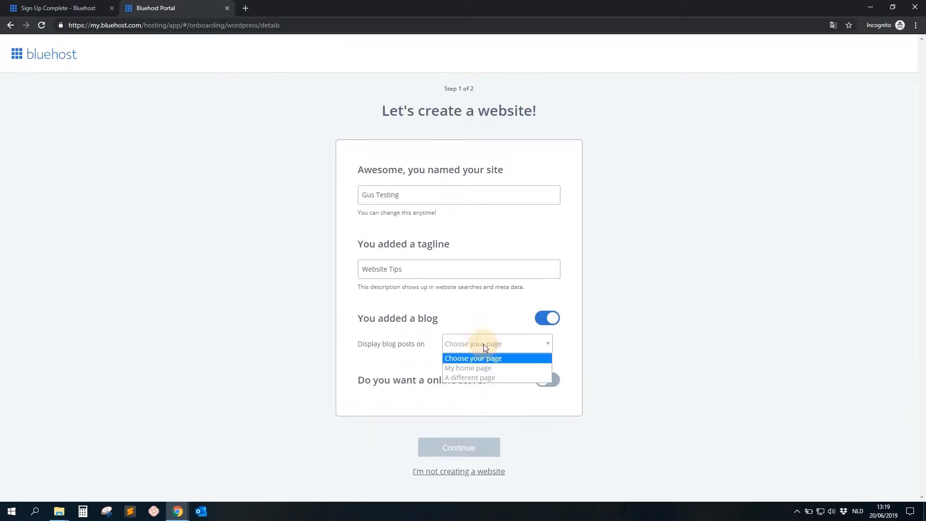
{"action": "left_click", "coordinate": [477, 378]}
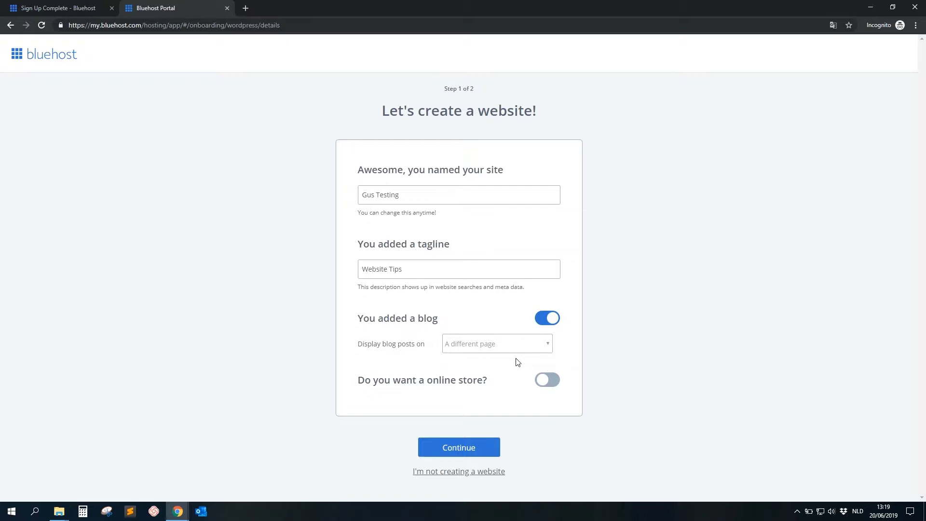
{"action": "left_click", "coordinate": [453, 450]}
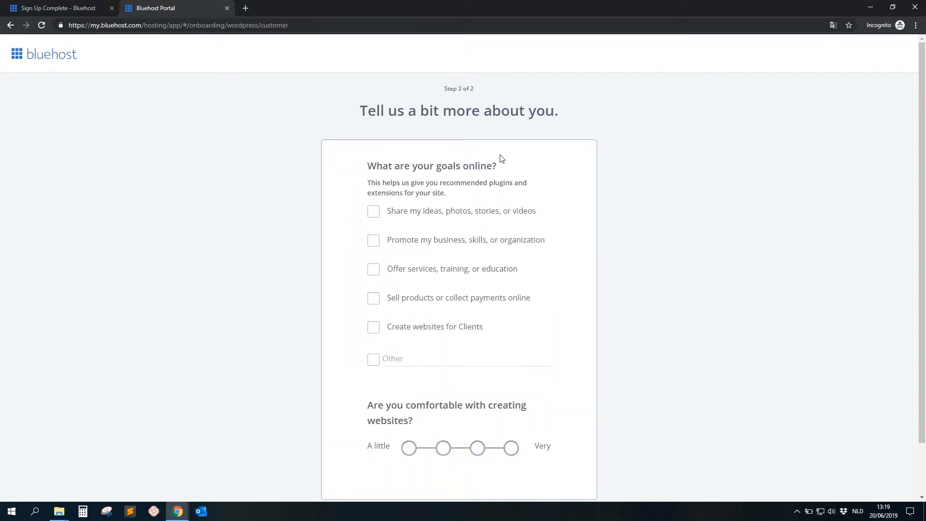
- Choose the goal 'Offer services, training, or education' and comfort level 'Very'
{"action": "scroll", "coordinate": [484, 151], "scroll_direction": "down", "scroll_amount": 1}
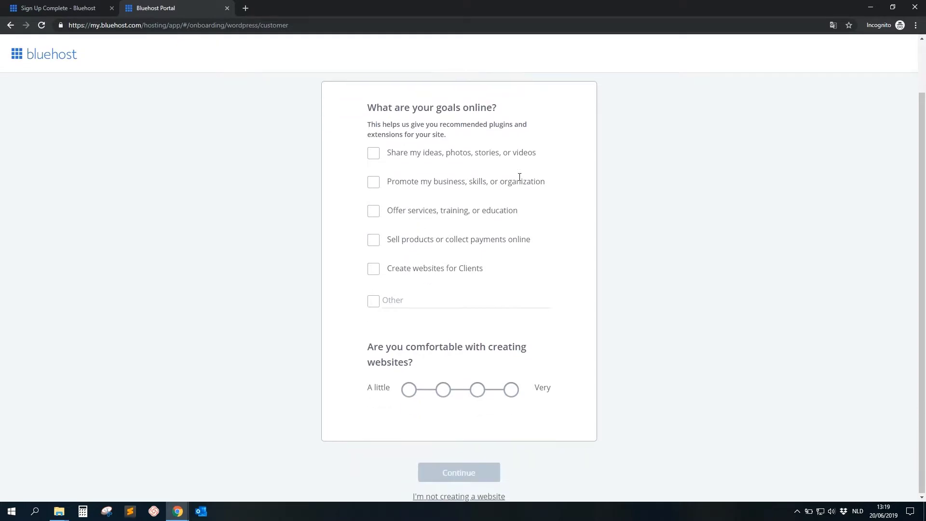
{"action": "left_click", "coordinate": [374, 300]}
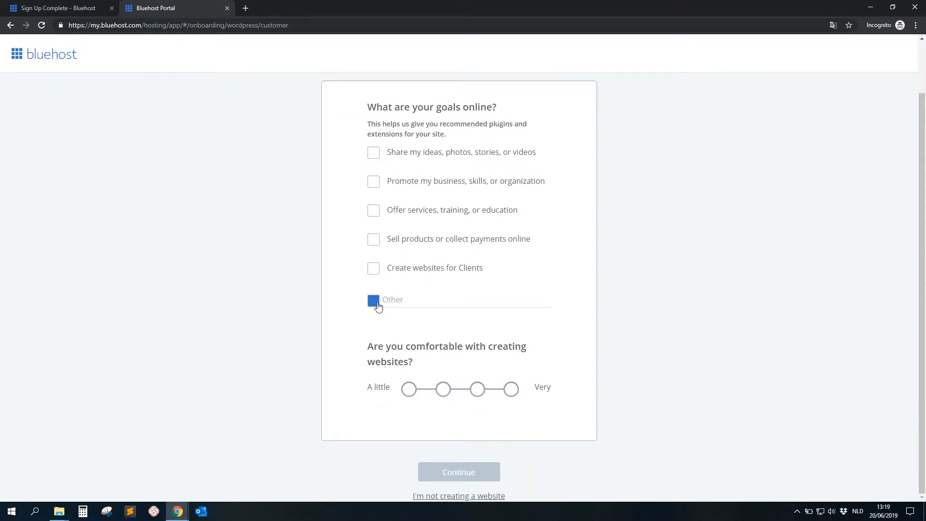
{"action": "left_click", "coordinate": [374, 300]}
{"action": "left_click", "coordinate": [375, 271]}
{"action": "left_click", "coordinate": [374, 268]}
{"action": "left_click", "coordinate": [373, 239]}
{"action": "left_click", "coordinate": [374, 211]}
{"action": "left_click", "coordinate": [376, 240]}
{"action": "left_click", "coordinate": [474, 396]}
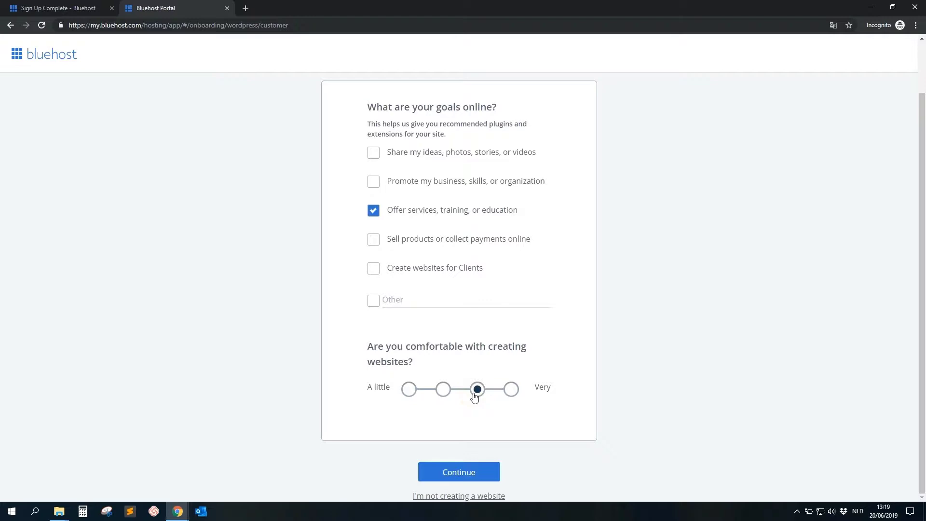
{"action": "left_click", "coordinate": [511, 392]}
{"action": "left_click", "coordinate": [475, 480]}
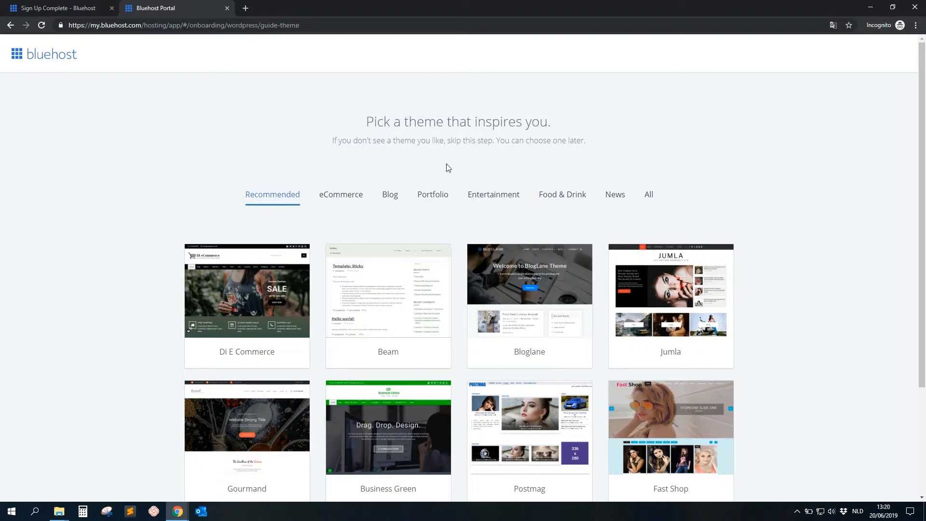
{"action": "scroll", "coordinate": [448, 167], "scroll_direction": "down", "scroll_amount": 3}
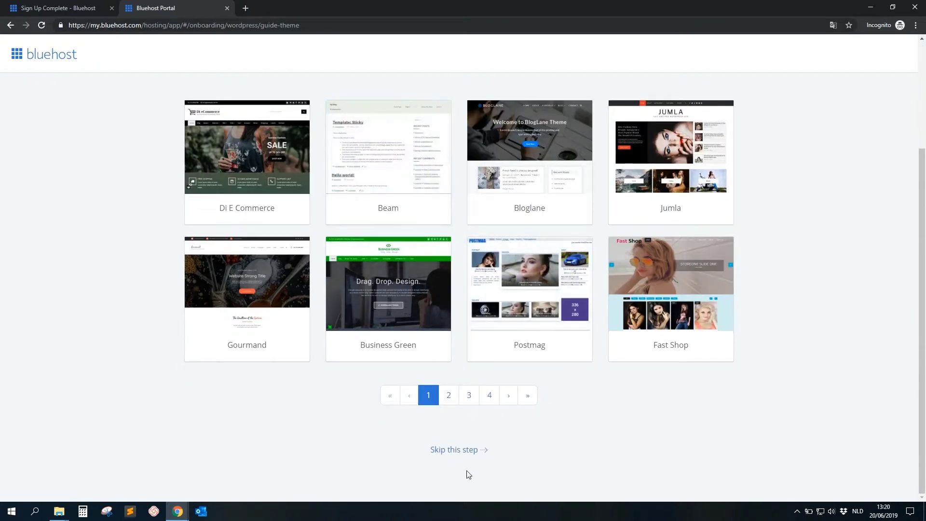
- Skip the theme choice, begin setup, and turn off domain privacy with the No Charge option
{"action": "left_click", "coordinate": [449, 453]}
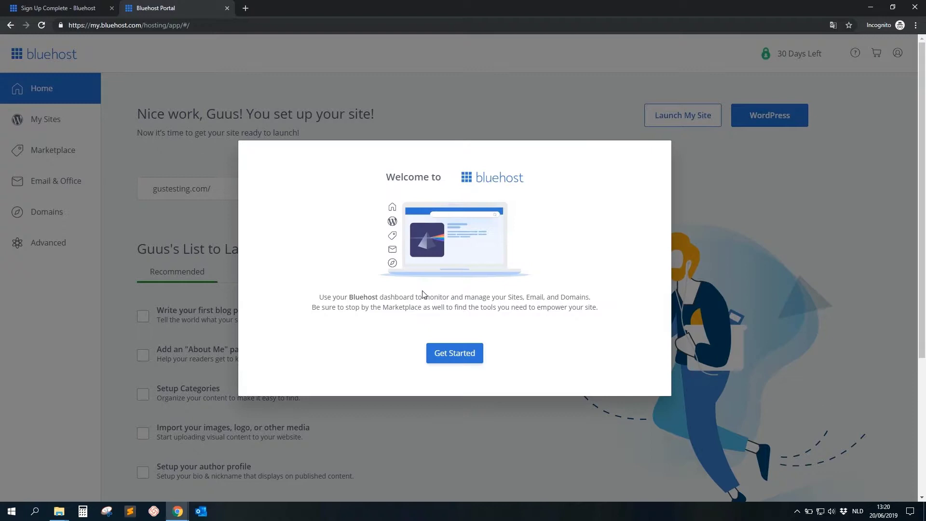
{"action": "left_click", "coordinate": [464, 358]}
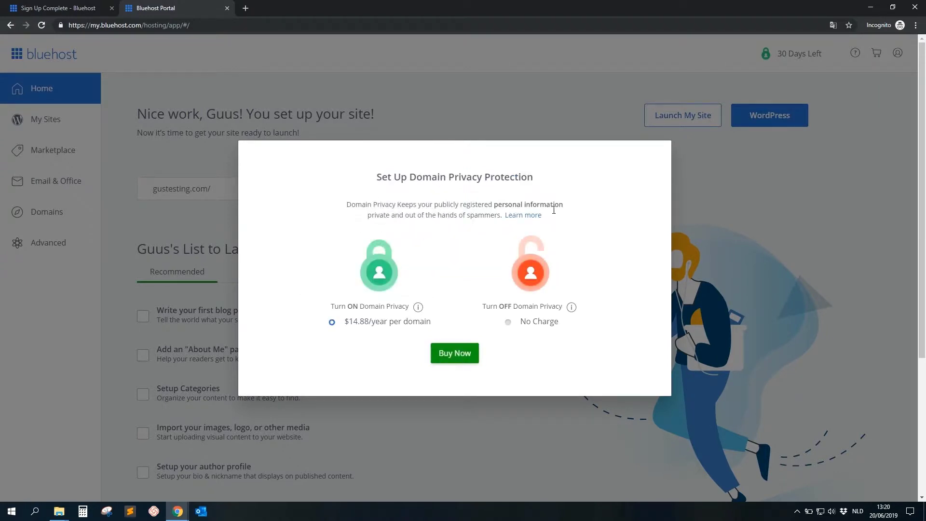
{"action": "left_click", "coordinate": [509, 322]}
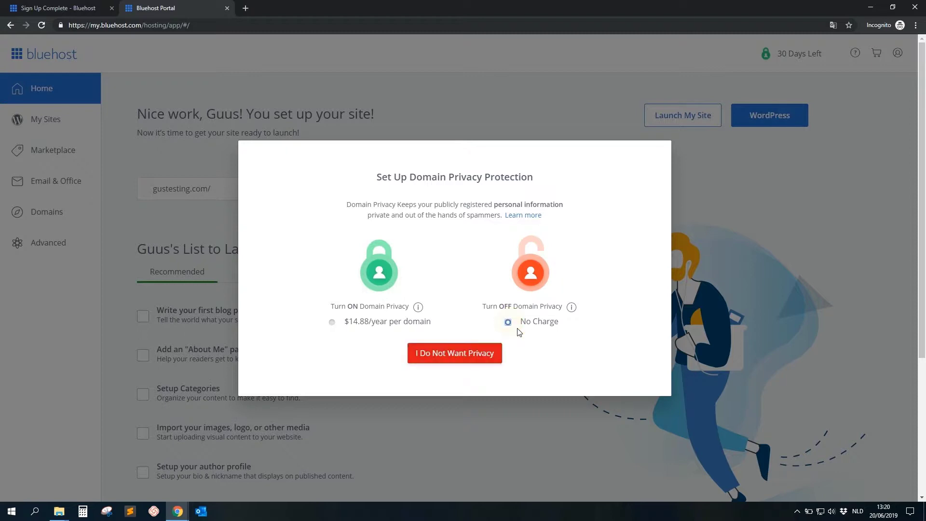
{"action": "left_click", "coordinate": [454, 356]}
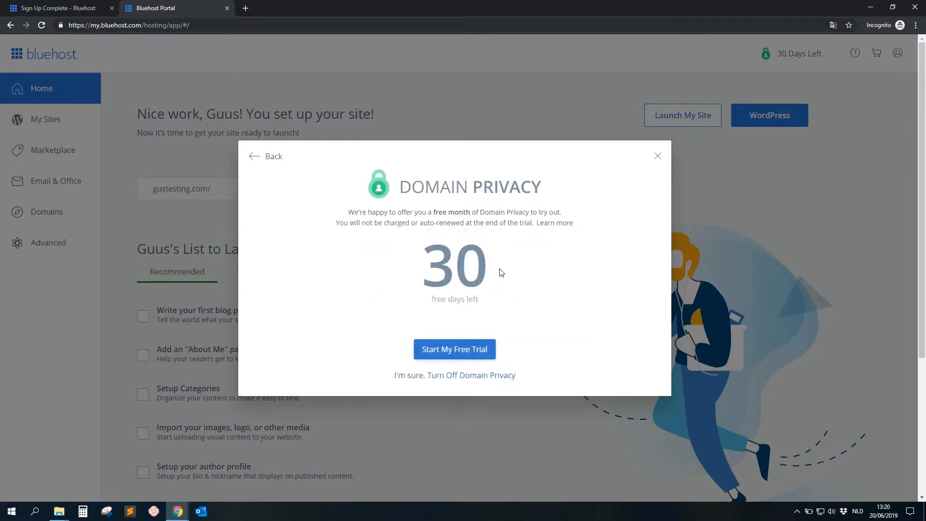
{"action": "left_click", "coordinate": [466, 376]}
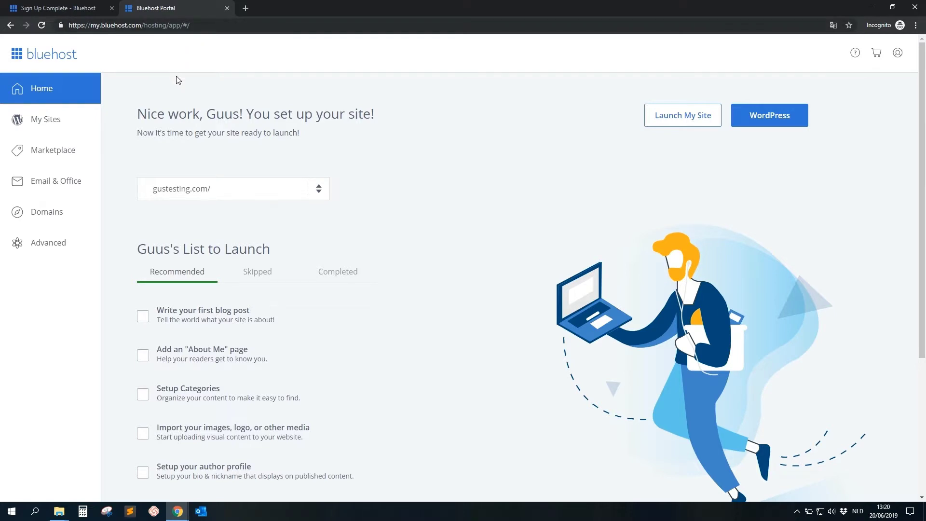
- Show My Sites and bring up the site card's 'Log into WordPress' option
{"action": "left_click", "coordinate": [62, 118]}
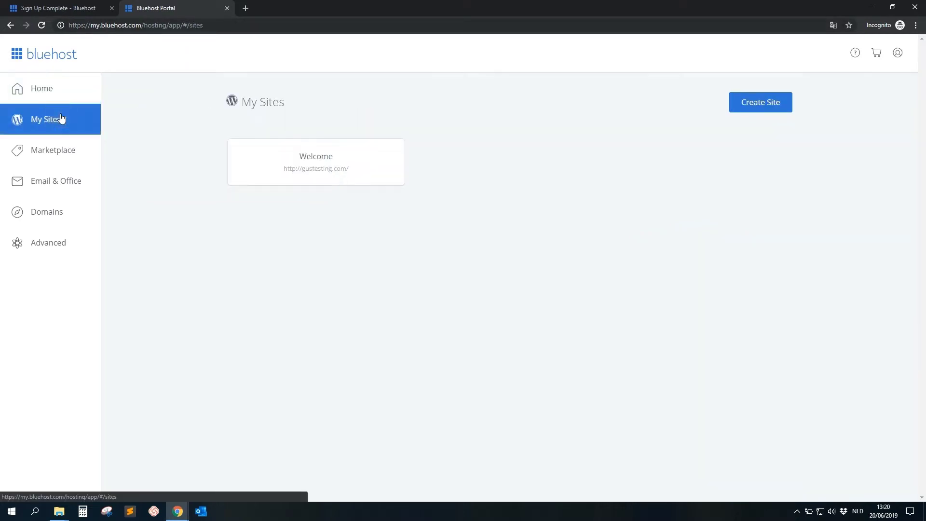
{"action": "mouse_move", "coordinate": [313, 166]}
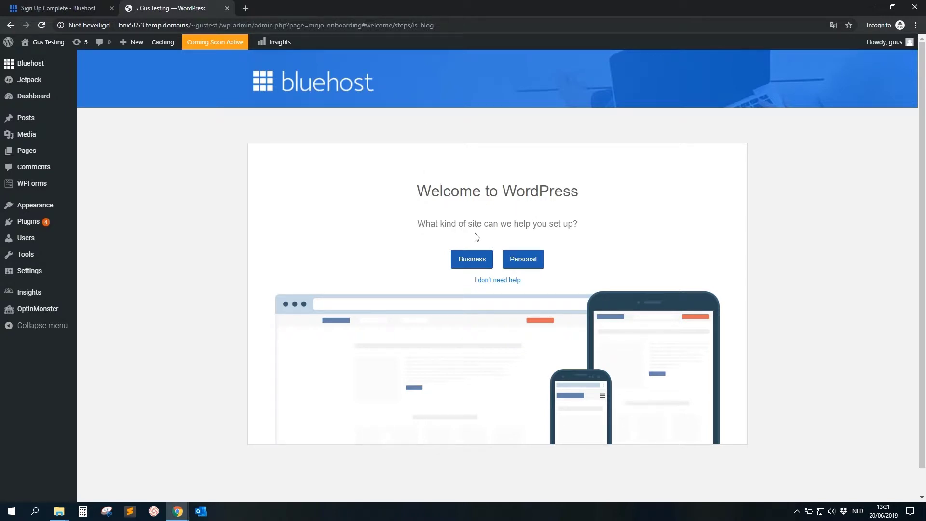
- Set up a business site with news/blog posts, skipping the homepage layout, Contact Us page and Jetpack
{"action": "left_click", "coordinate": [474, 267]}
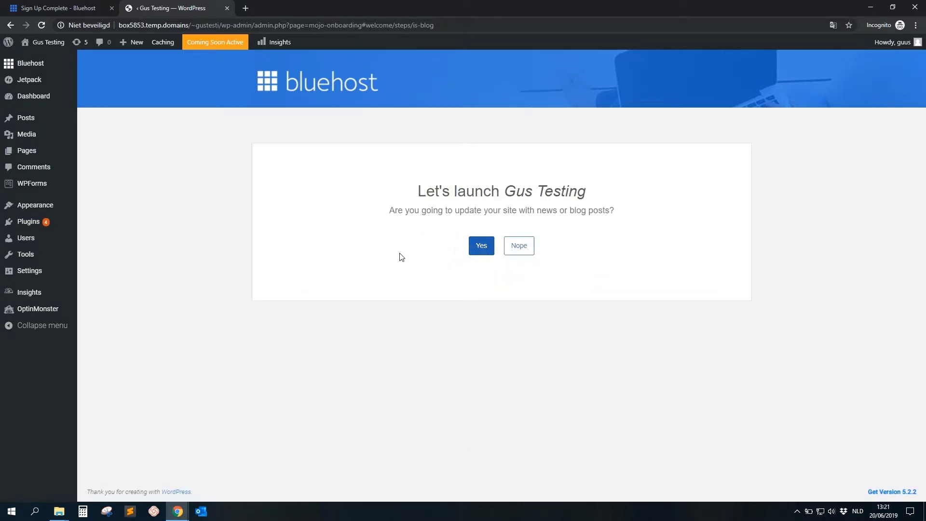
{"action": "left_click", "coordinate": [488, 245]}
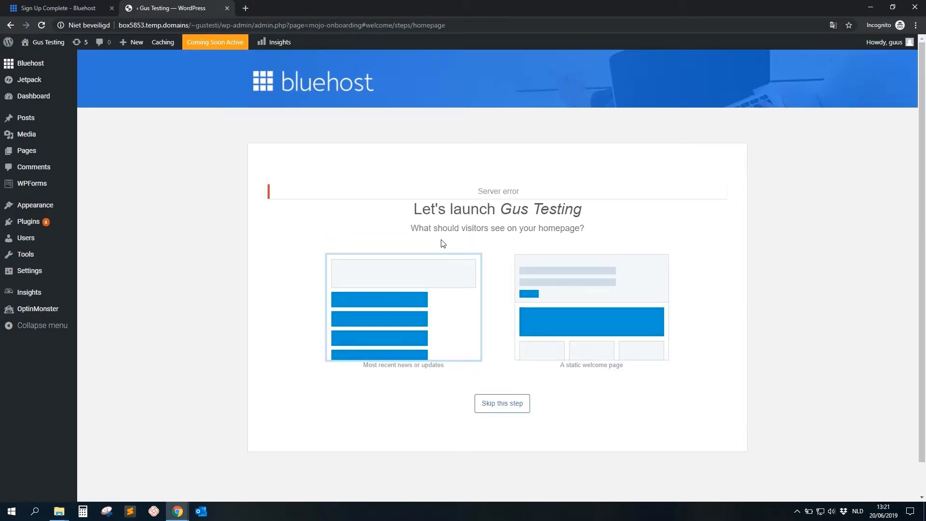
{"action": "left_click", "coordinate": [502, 402]}
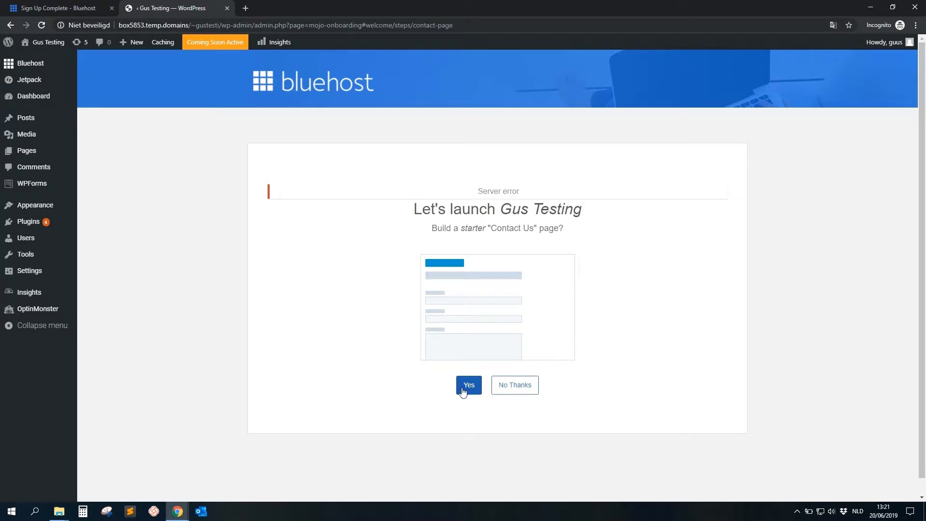
{"action": "left_click", "coordinate": [511, 386]}
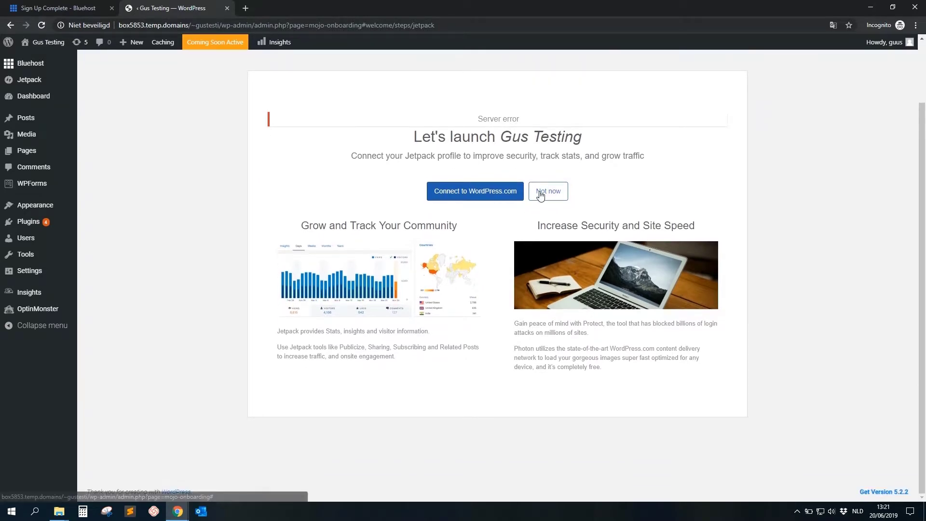
{"action": "left_click", "coordinate": [541, 193]}
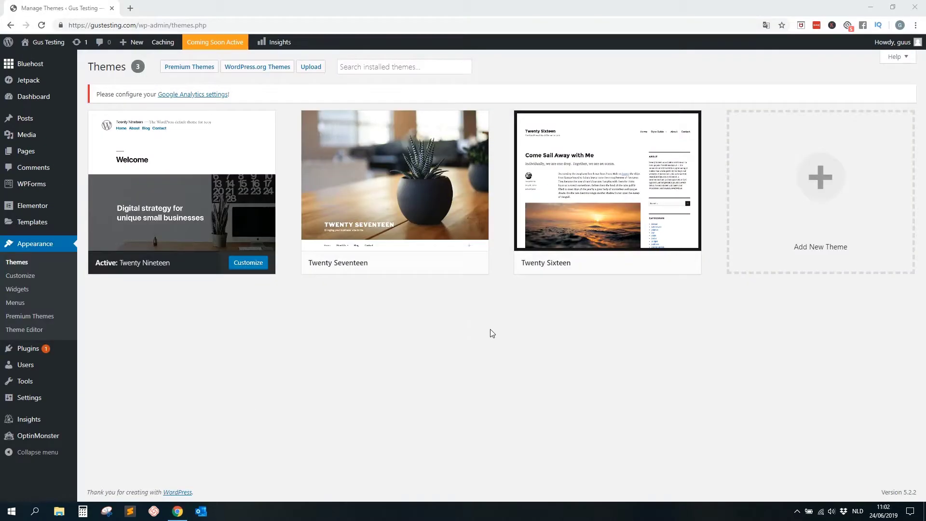
- List the Popular WordPress.org themes and scroll down to the Astra theme
{"action": "left_click", "coordinate": [249, 72]}
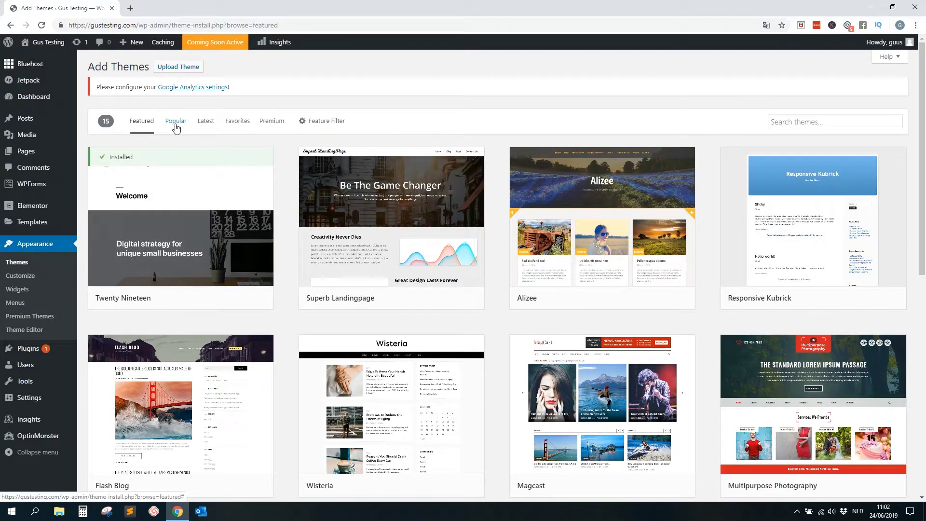
{"action": "left_click", "coordinate": [175, 126]}
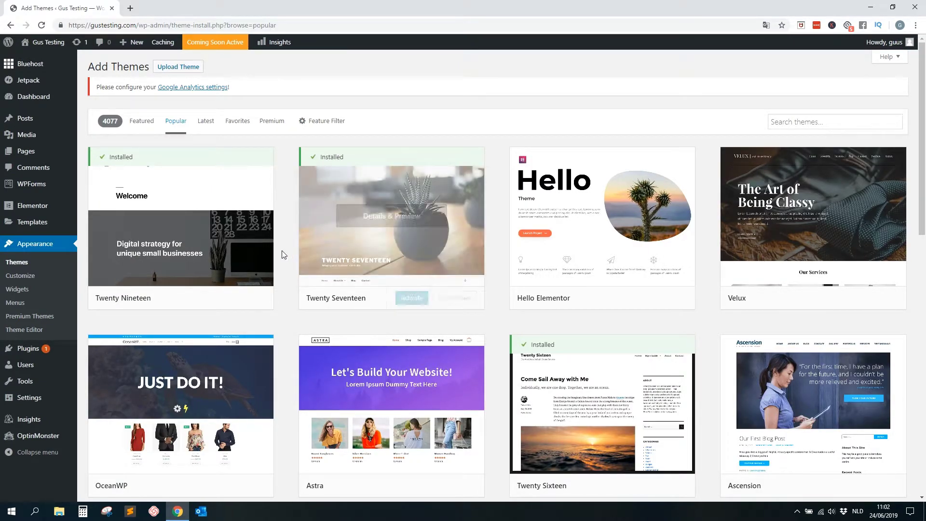
{"action": "scroll", "coordinate": [276, 269], "scroll_direction": "down", "scroll_amount": 3}
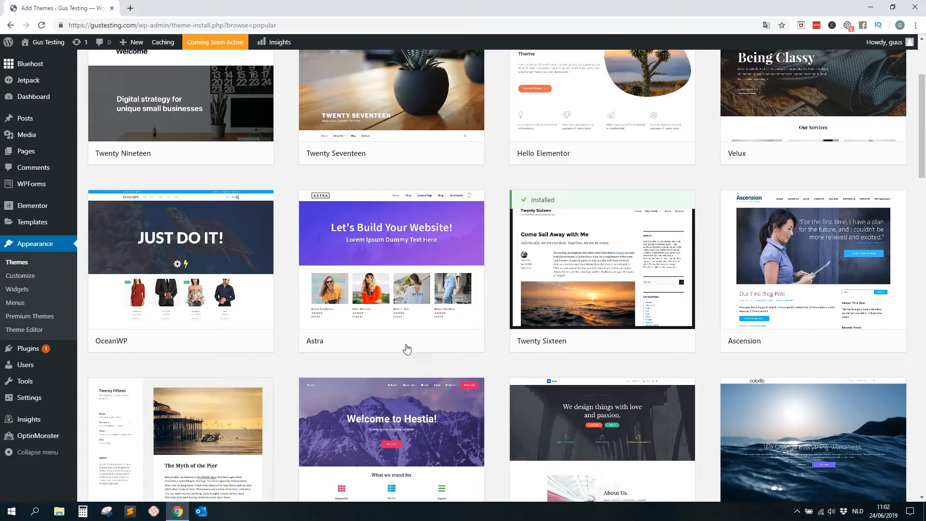
{"action": "mouse_move", "coordinate": [444, 274]}
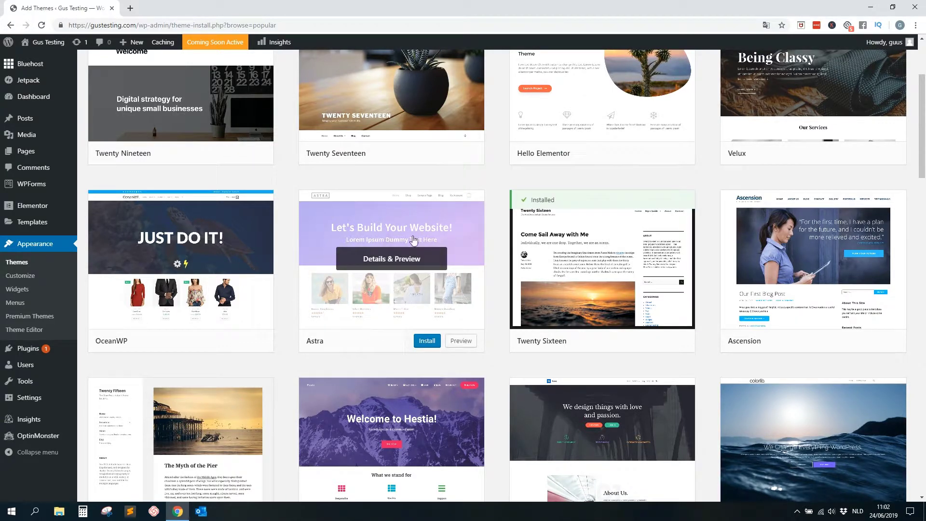
{"action": "scroll", "coordinate": [460, 241], "scroll_direction": "up", "scroll_amount": 3}
{"action": "scroll", "coordinate": [464, 244], "scroll_direction": "up", "scroll_amount": 1}
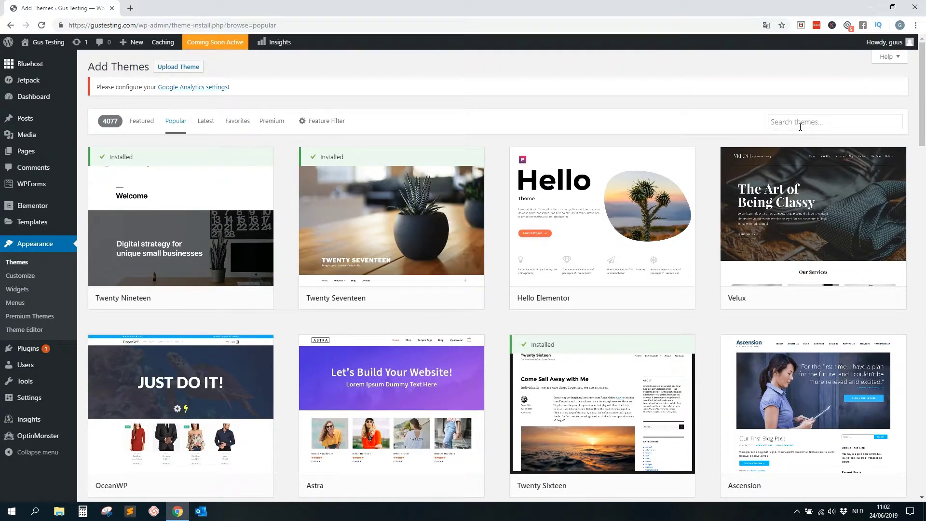
{"action": "scroll", "coordinate": [463, 314], "scroll_direction": "down", "scroll_amount": 2}
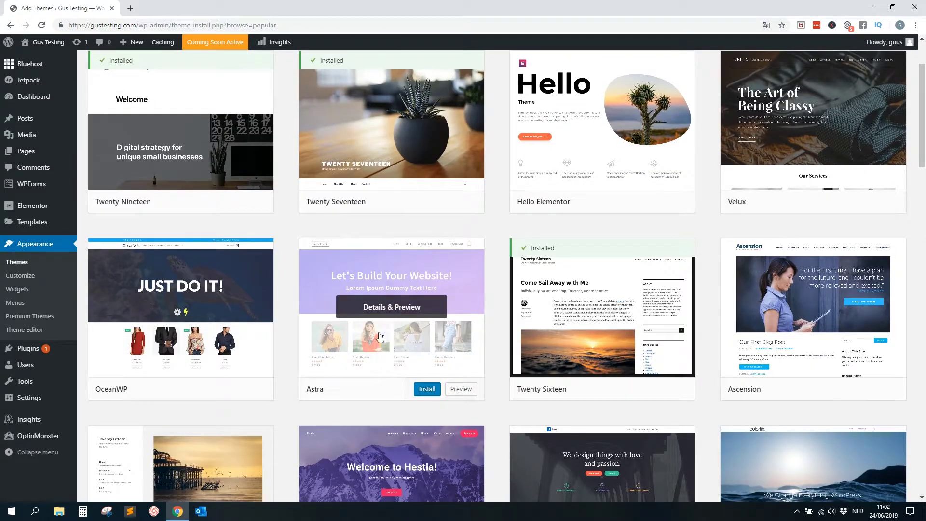
- Preview the Astra theme, install it, and activate it as the site theme
{"action": "left_click", "coordinate": [380, 336]}
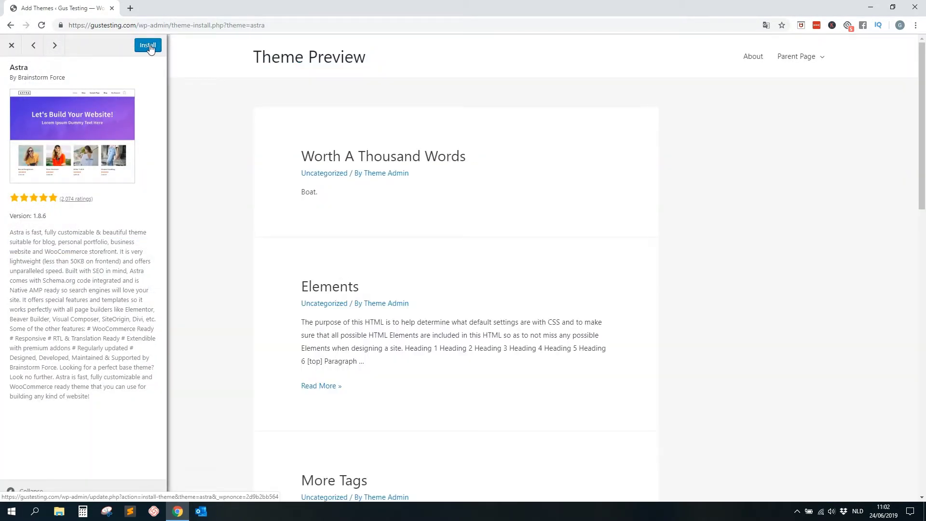
{"action": "left_click", "coordinate": [148, 46]}
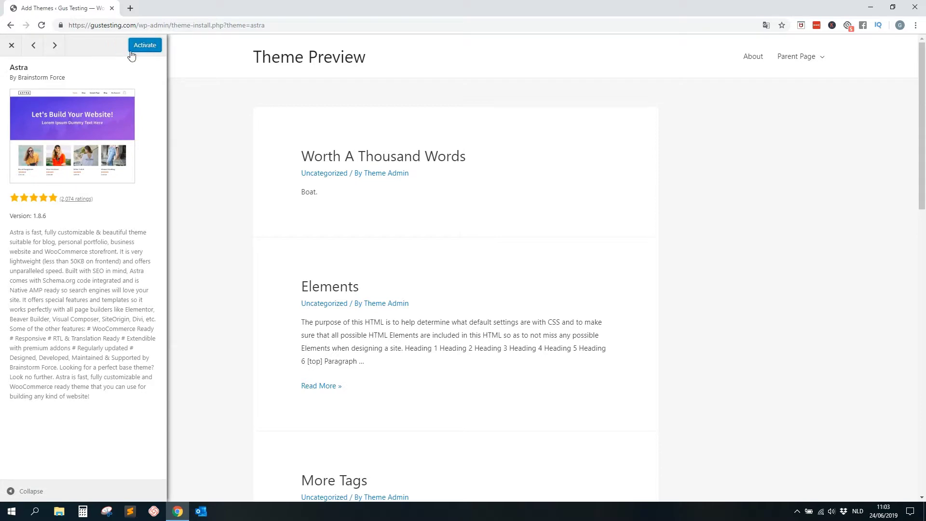
{"action": "left_click", "coordinate": [144, 49]}
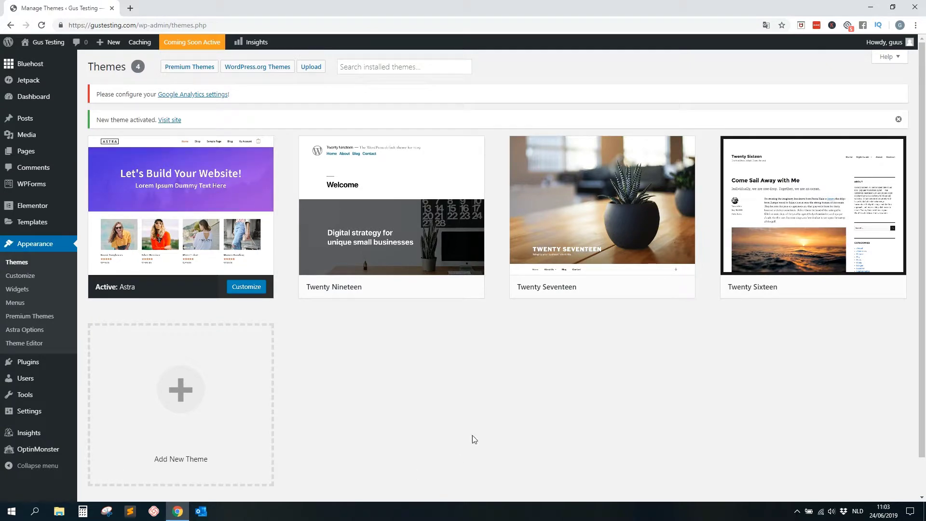
{"action": "mouse_move", "coordinate": [233, 236]}
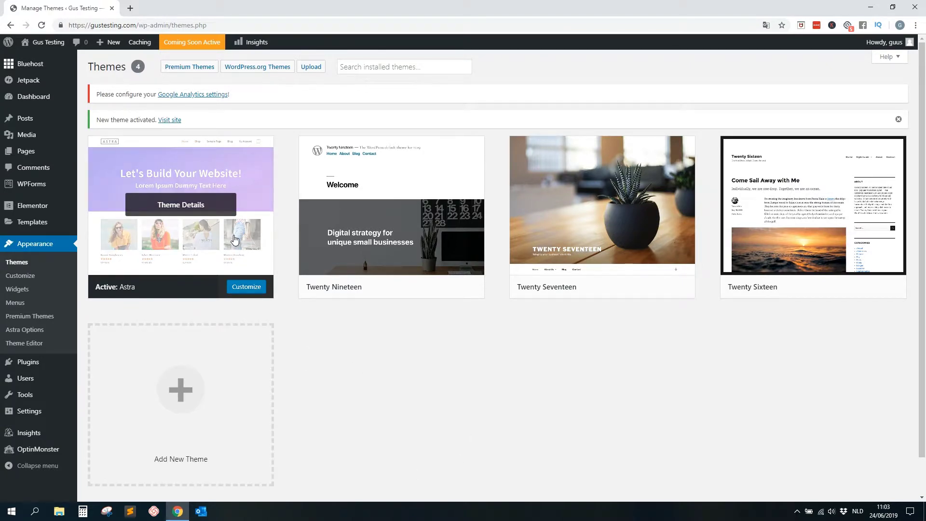
- Install the starter site importer plugin from Astra's theme options
{"action": "left_click", "coordinate": [247, 203]}
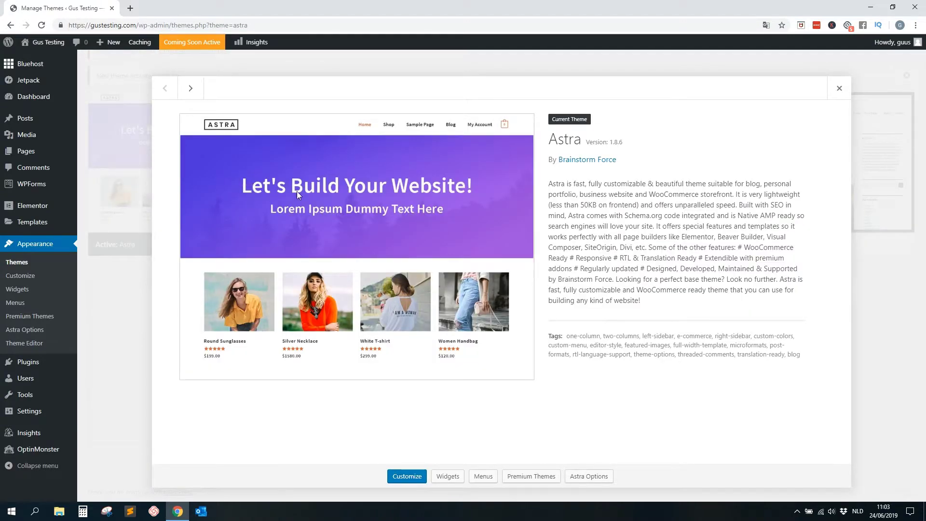
{"action": "left_click", "coordinate": [588, 477]}
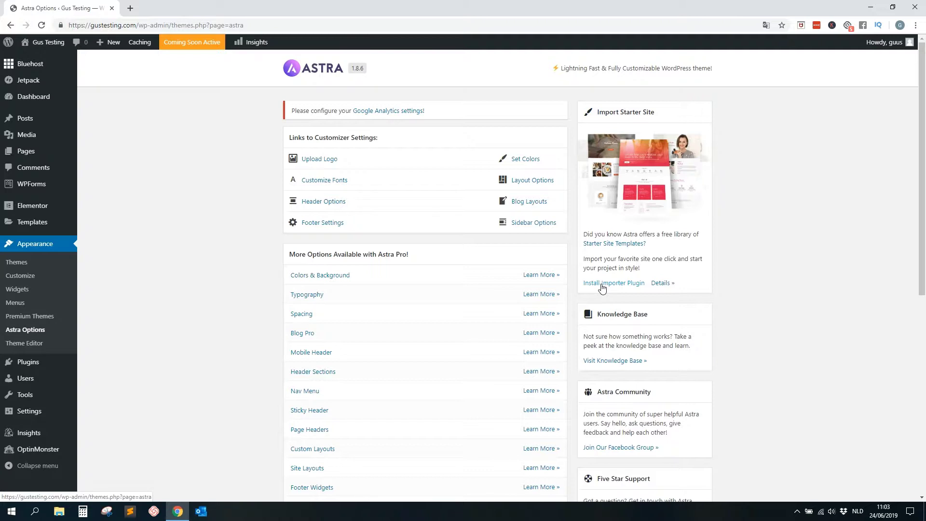
{"action": "left_click", "coordinate": [602, 284]}
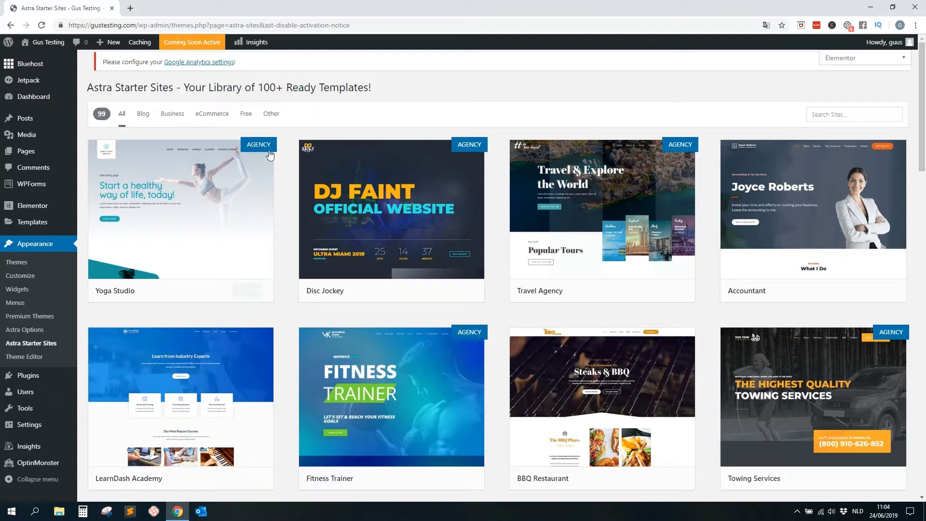
- Filter the Astra Starter Sites to Free templates and scroll through them
{"action": "mouse_move", "coordinate": [265, 153]}
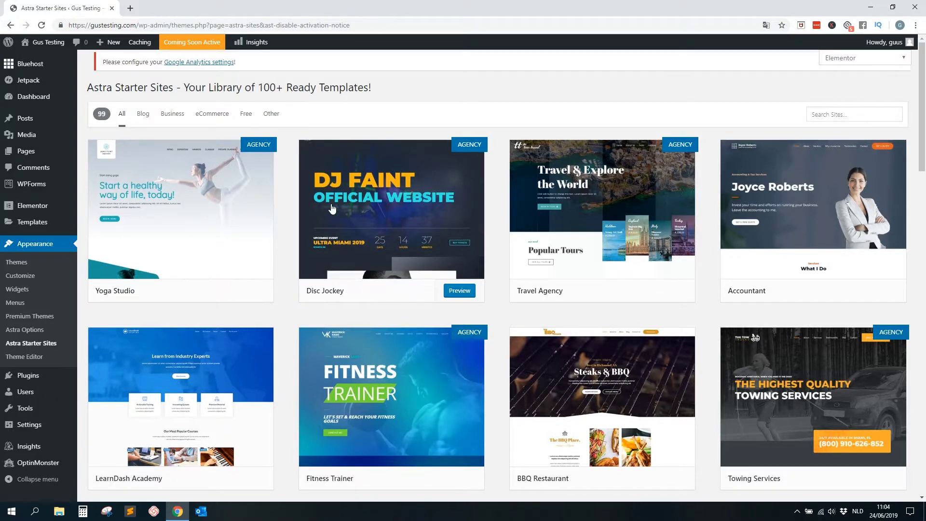
{"action": "left_click", "coordinate": [247, 116]}
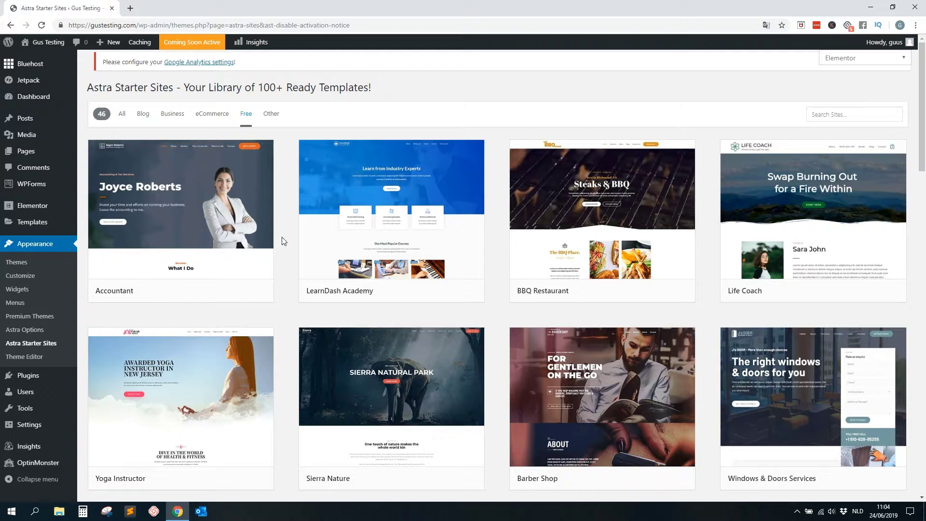
{"action": "scroll", "coordinate": [282, 237], "scroll_direction": "down", "scroll_amount": 2}
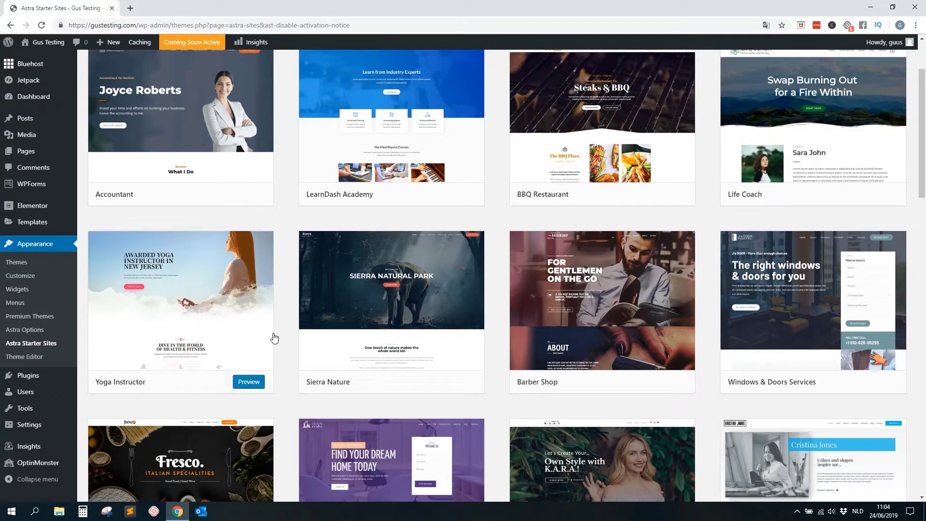
{"action": "mouse_move", "coordinate": [265, 326]}
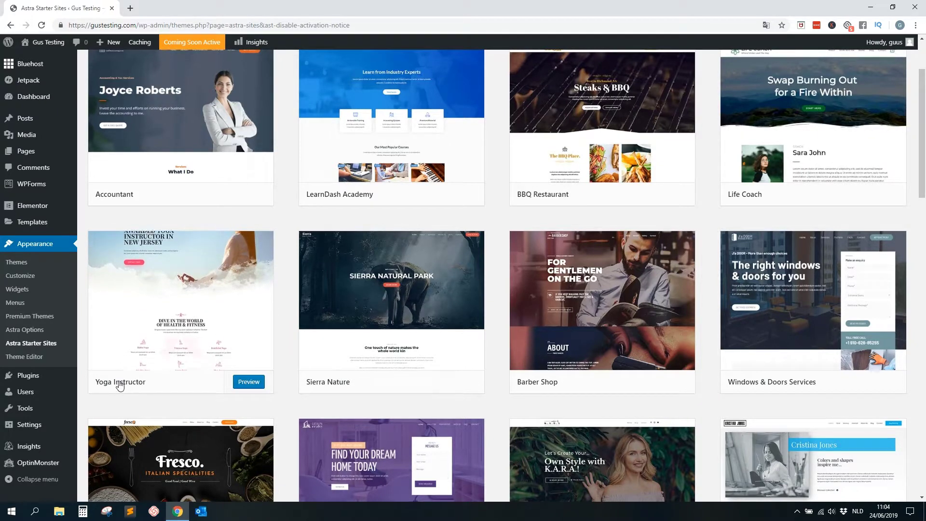
{"action": "scroll", "coordinate": [511, 214], "scroll_direction": "up", "scroll_amount": 3}
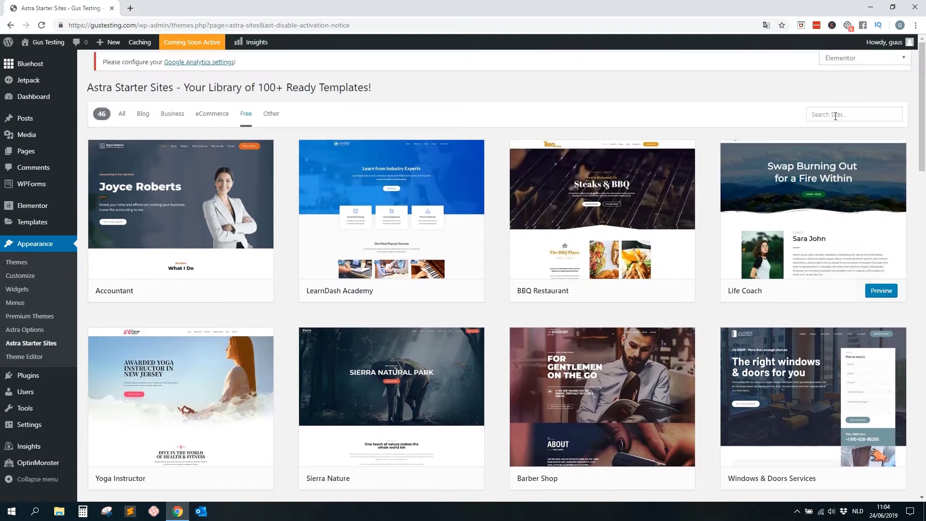
- Search templates for 'yo' and scroll through the Yoga Instructor template preview
{"action": "left_click", "coordinate": [841, 115]}
{"action": "type", "text": "yoga"}
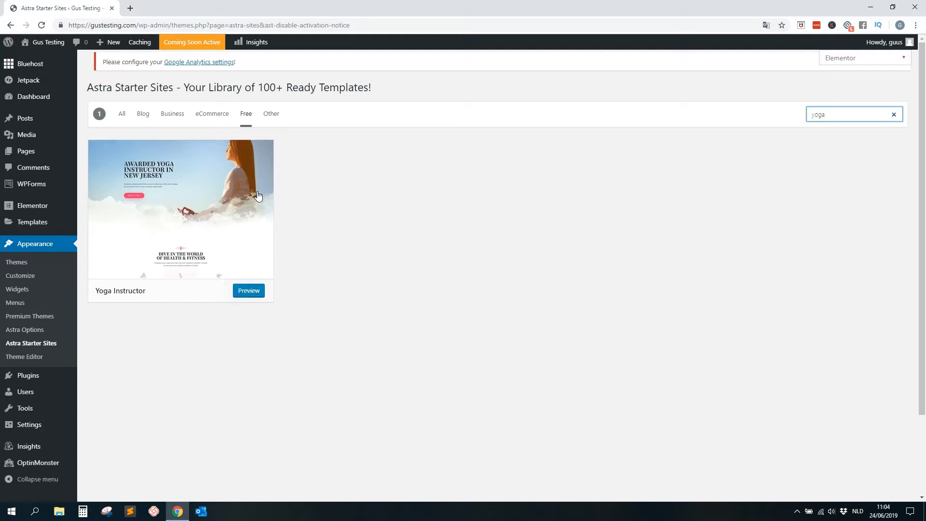
{"action": "left_click", "coordinate": [210, 202]}
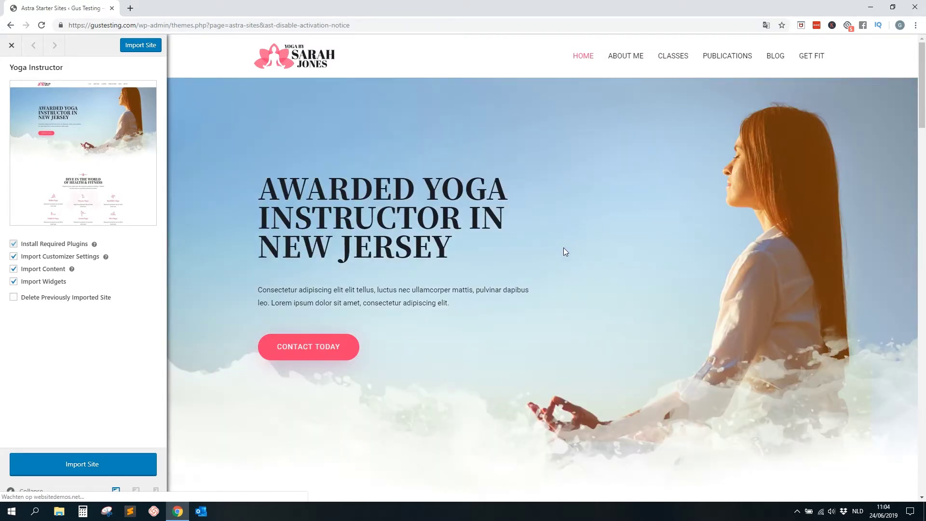
{"action": "scroll", "coordinate": [563, 248], "scroll_direction": "down", "scroll_amount": 17}
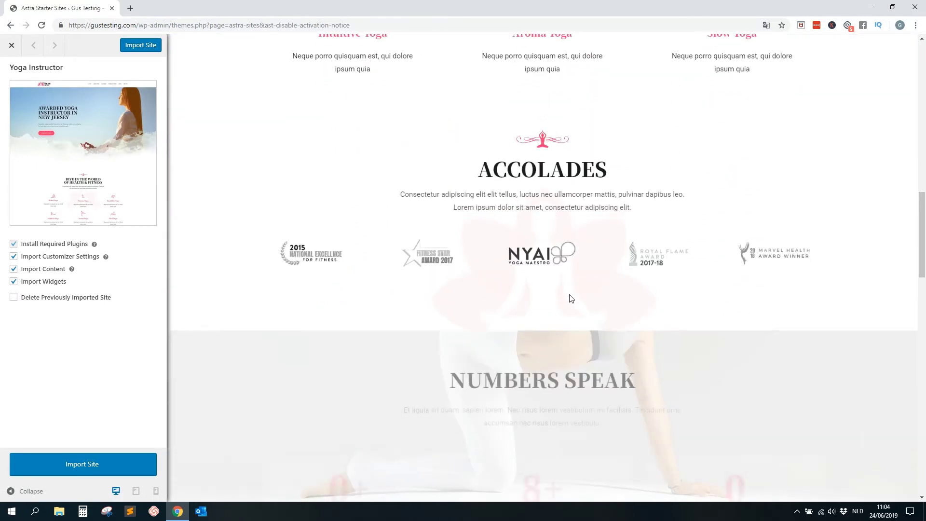
{"action": "scroll", "coordinate": [569, 297], "scroll_direction": "down", "scroll_amount": 6}
{"action": "scroll", "coordinate": [569, 295], "scroll_direction": "down", "scroll_amount": 5}
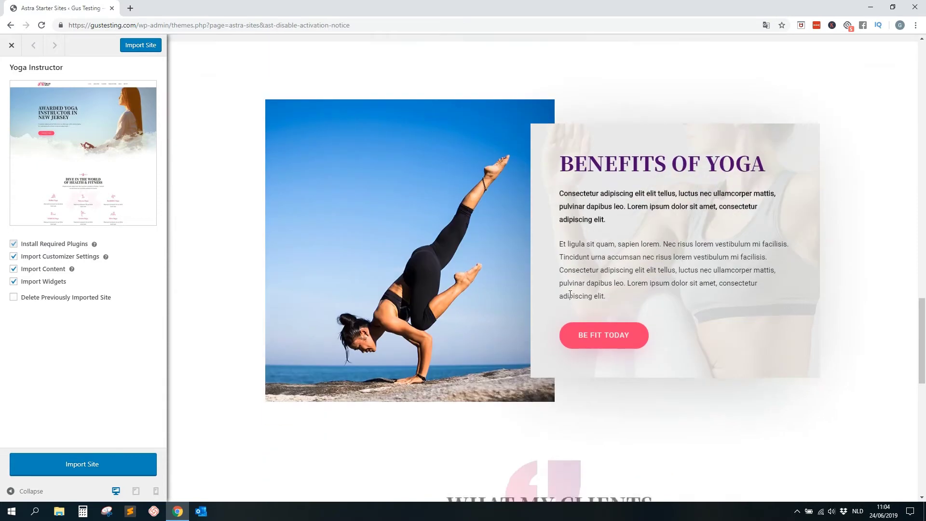
{"action": "scroll", "coordinate": [568, 294], "scroll_direction": "up", "scroll_amount": 7}
- Import the Yoga Instructor starter site and let the import complete
{"action": "left_click", "coordinate": [71, 467]}
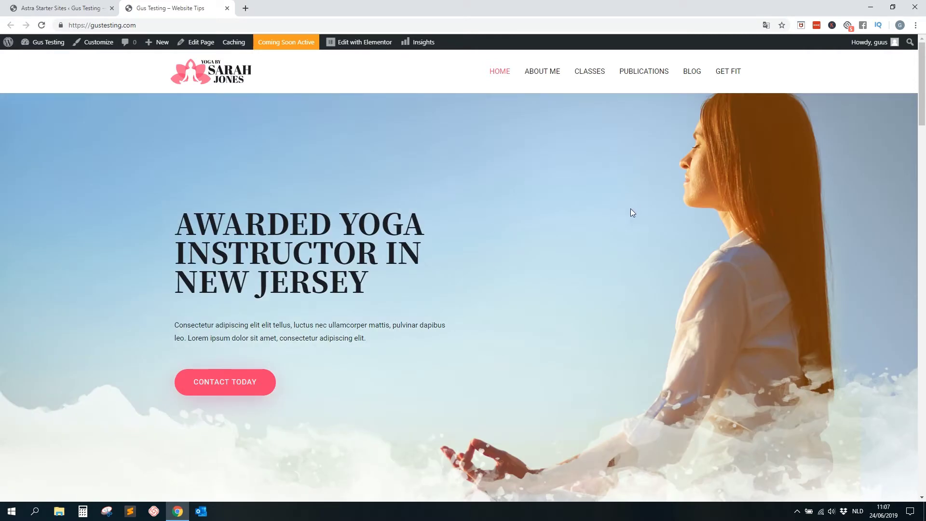
{"action": "scroll", "coordinate": [521, 232], "scroll_direction": "down", "scroll_amount": 12}
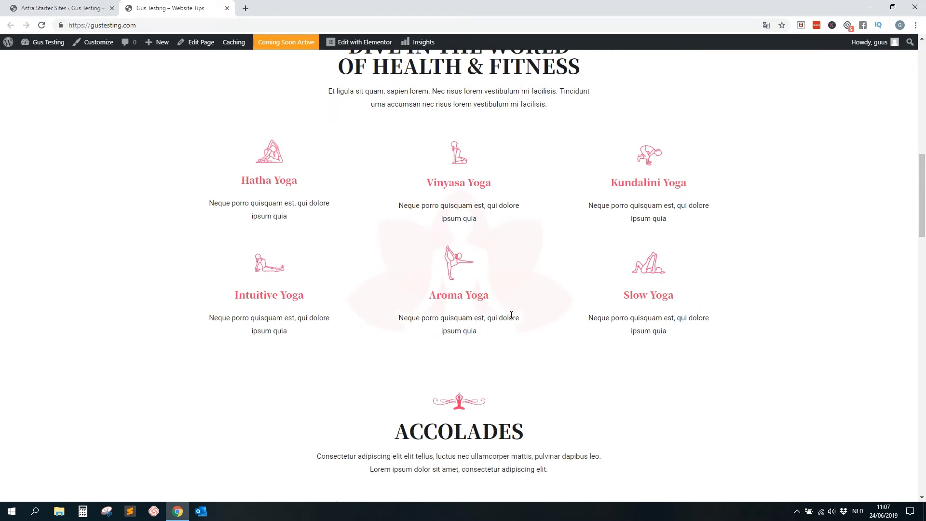
{"action": "scroll", "coordinate": [512, 315], "scroll_direction": "down", "scroll_amount": 12}
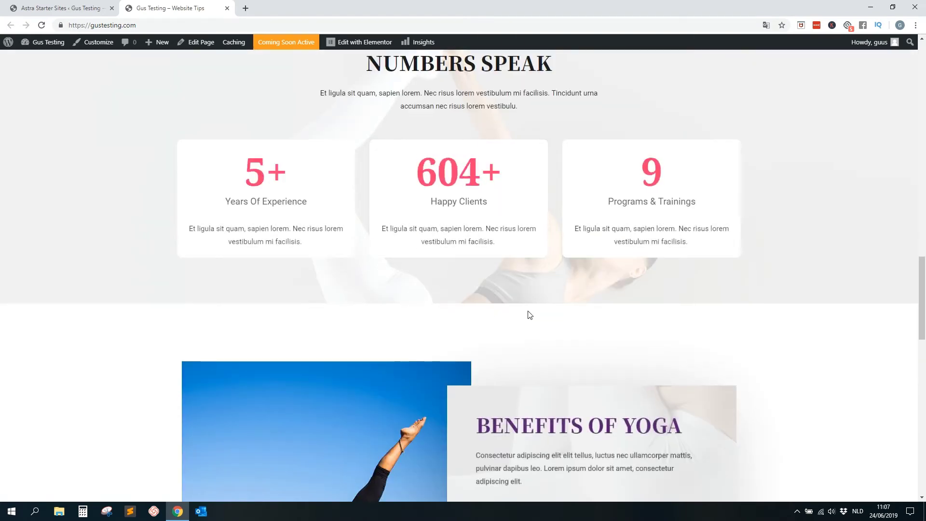
{"action": "scroll", "coordinate": [530, 314], "scroll_direction": "up", "scroll_amount": 15}
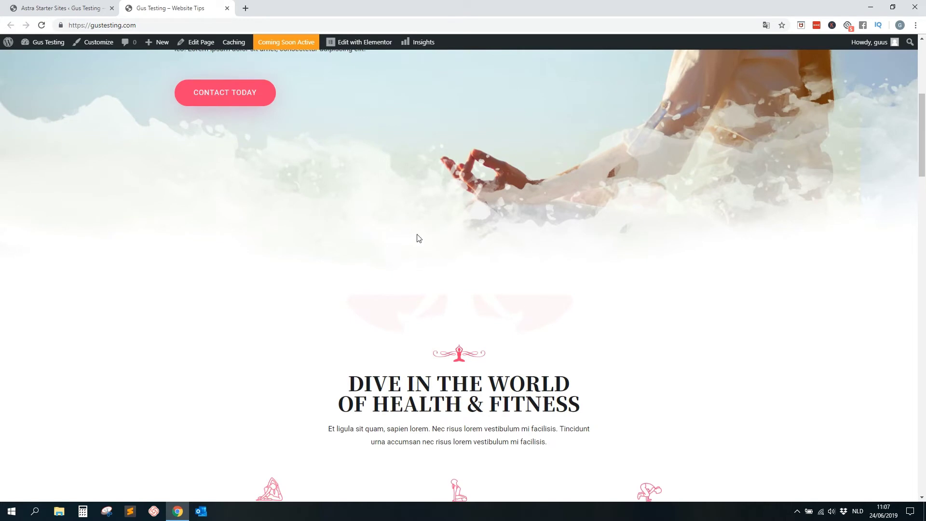
{"action": "scroll", "coordinate": [418, 238], "scroll_direction": "up", "scroll_amount": 4}
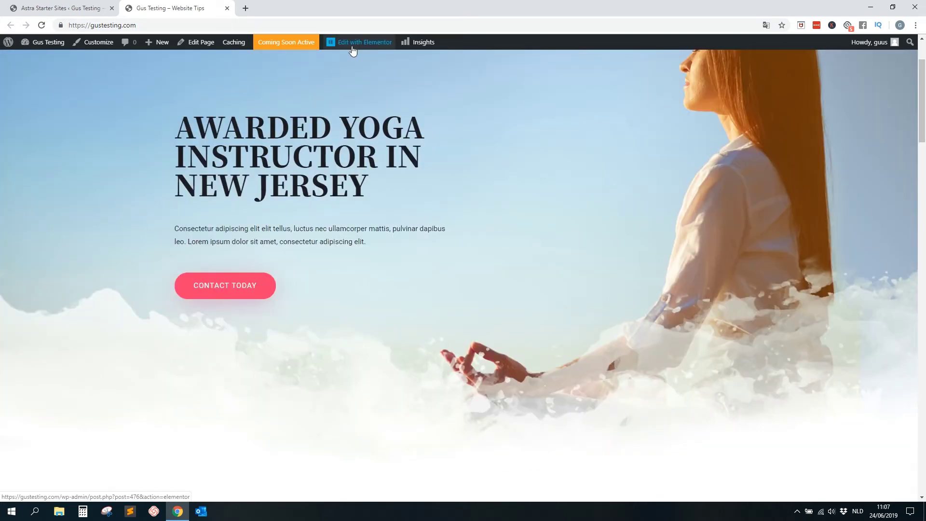
{"action": "scroll", "coordinate": [456, 198], "scroll_direction": "up", "scroll_amount": 2}
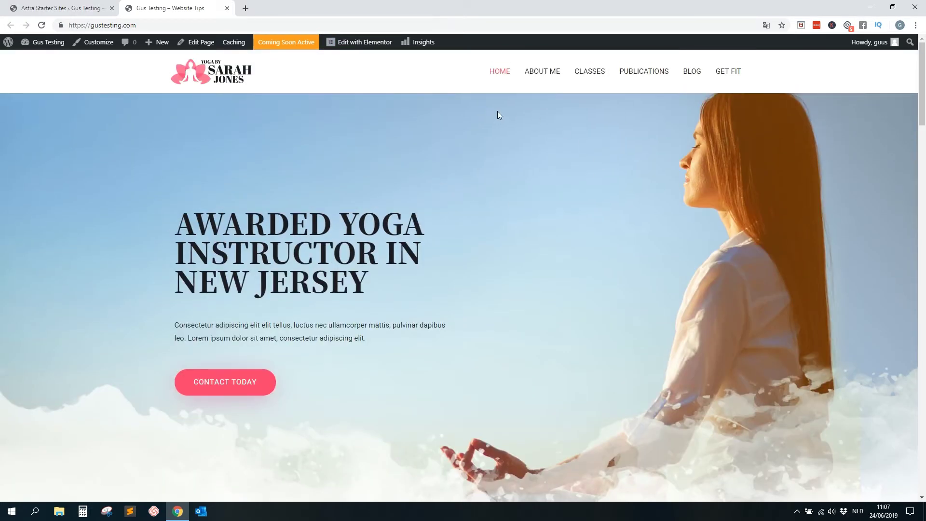
- Open the homepage in Elementor and replace the hero heading text with 'Welcome!'
{"action": "left_click", "coordinate": [354, 44]}
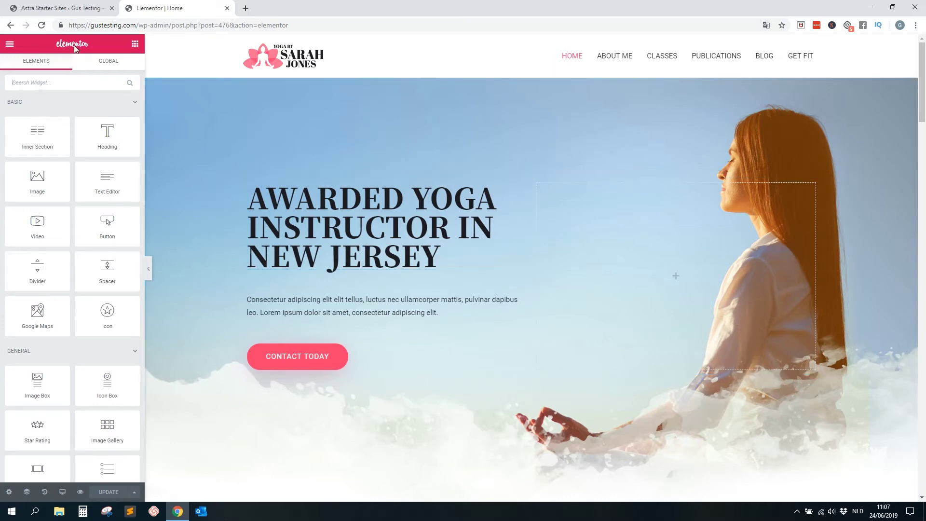
{"action": "left_click", "coordinate": [424, 251]}
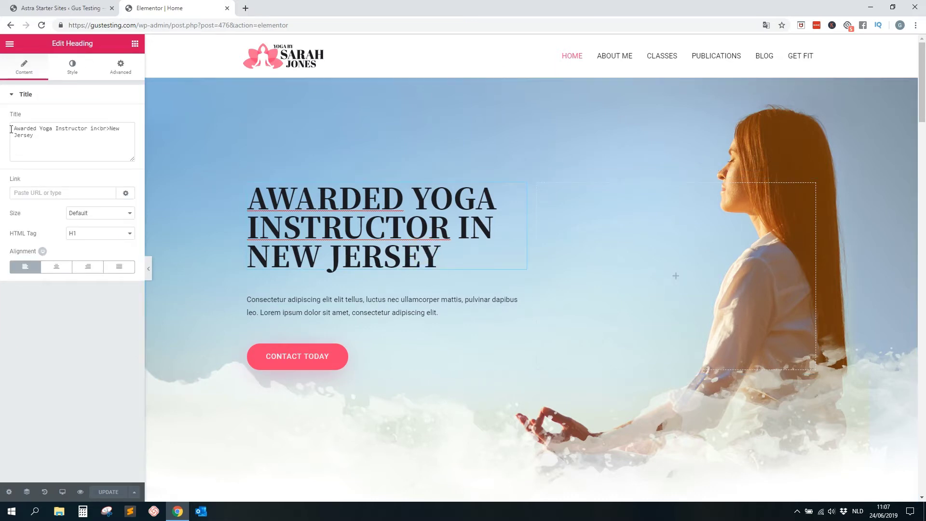
{"action": "left_click_drag", "start_coordinate": [43, 138], "coordinate": [8, 122]}
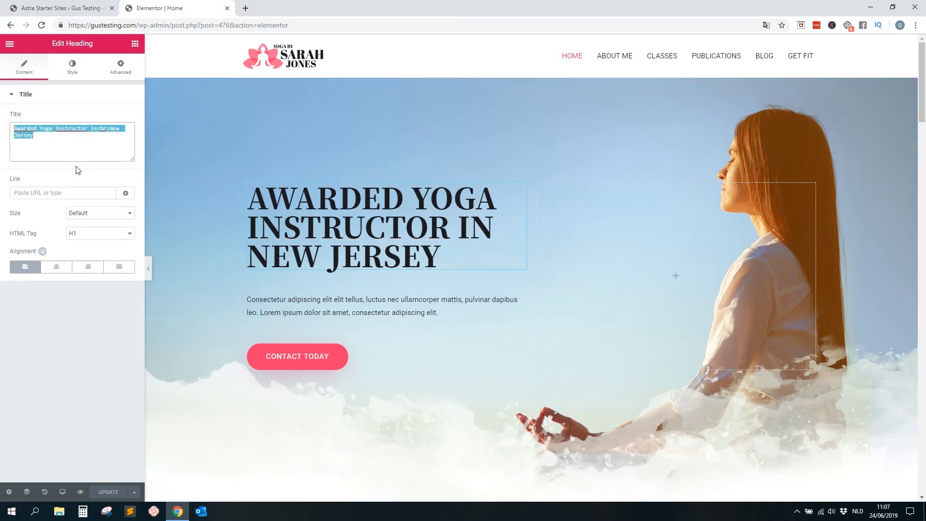
{"action": "type", "text": "Welcome!"}
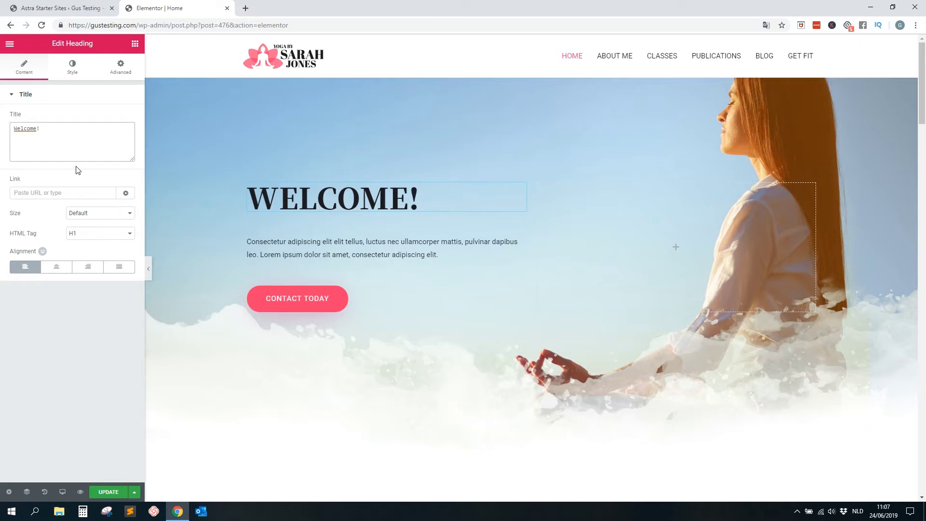
{"action": "left_click", "coordinate": [296, 299]}
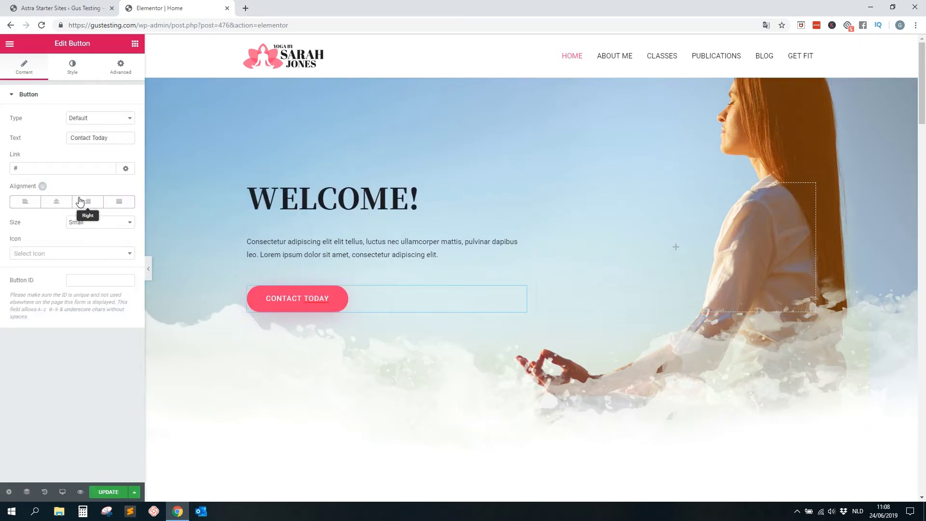
{"action": "double_click", "coordinate": [100, 138]}
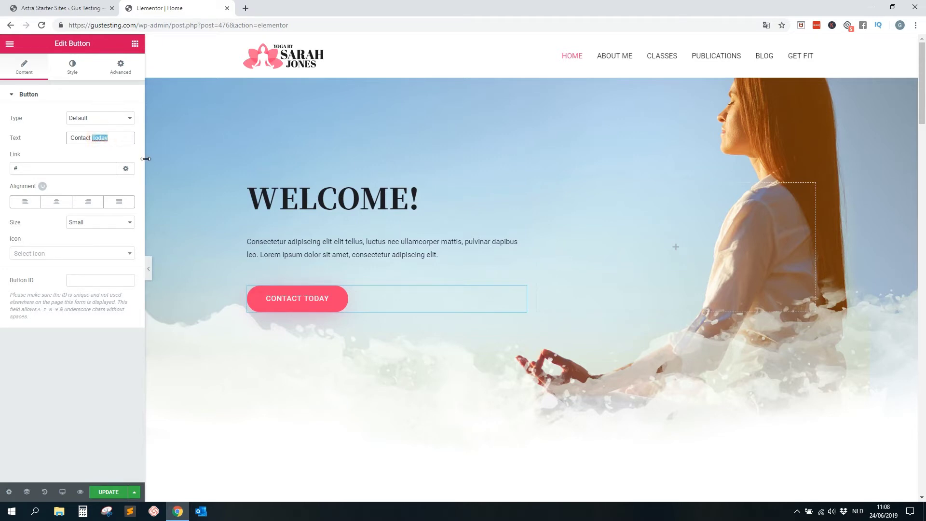
{"action": "type", "text": "US!"}
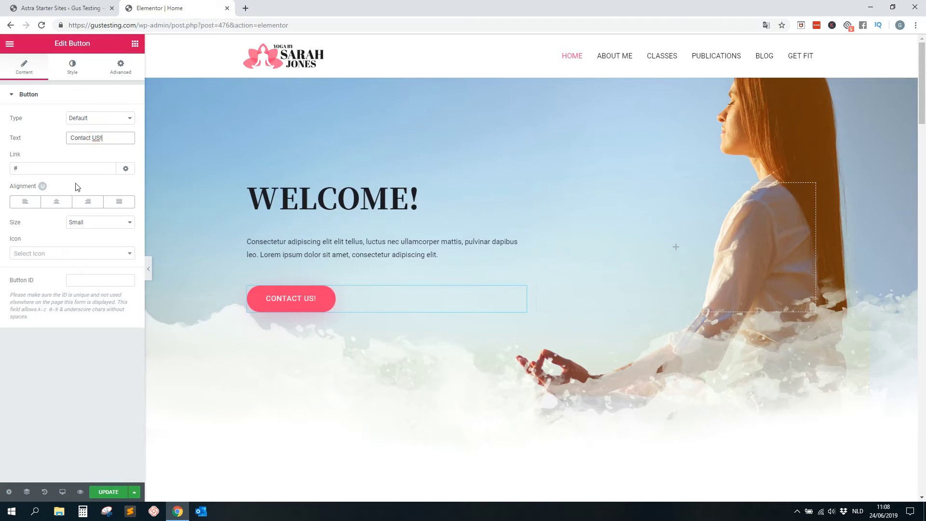
{"action": "double_click", "coordinate": [59, 168]}
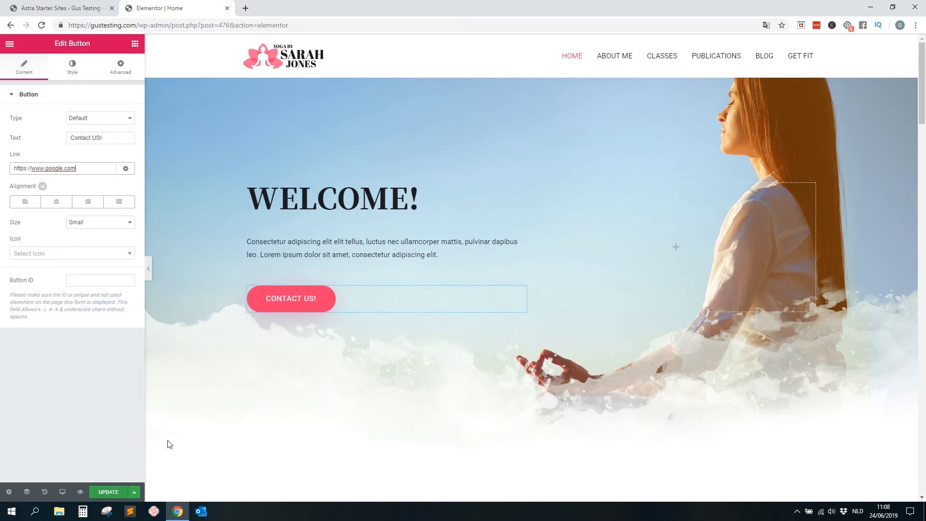
{"action": "left_click", "coordinate": [109, 492]}
{"action": "left_click", "coordinate": [109, 492]}
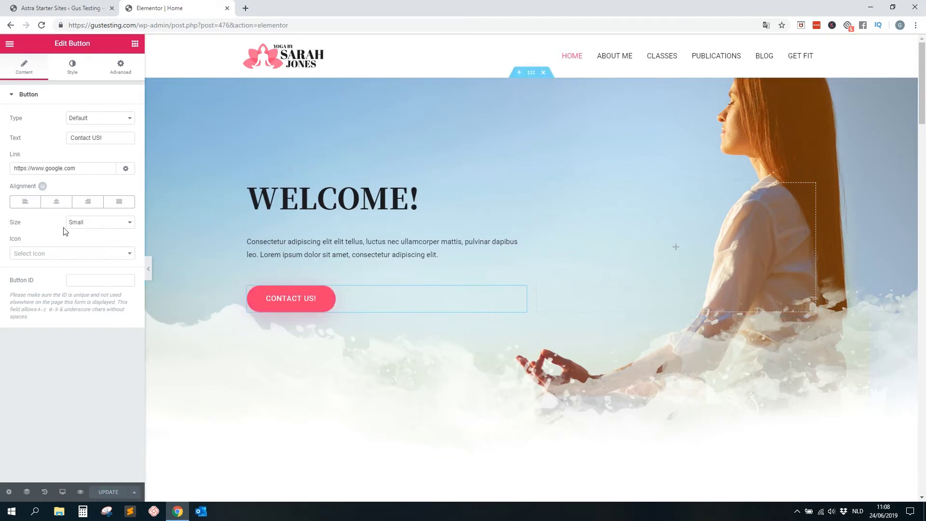
- Exit the Elementor editor back to the WordPress dashboard
{"action": "left_click", "coordinate": [7, 46]}
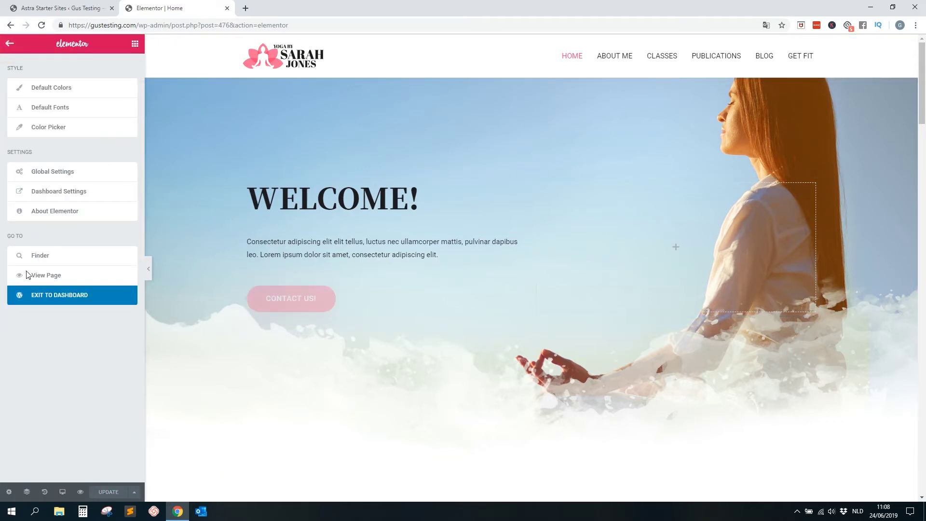
{"action": "left_click", "coordinate": [48, 296]}
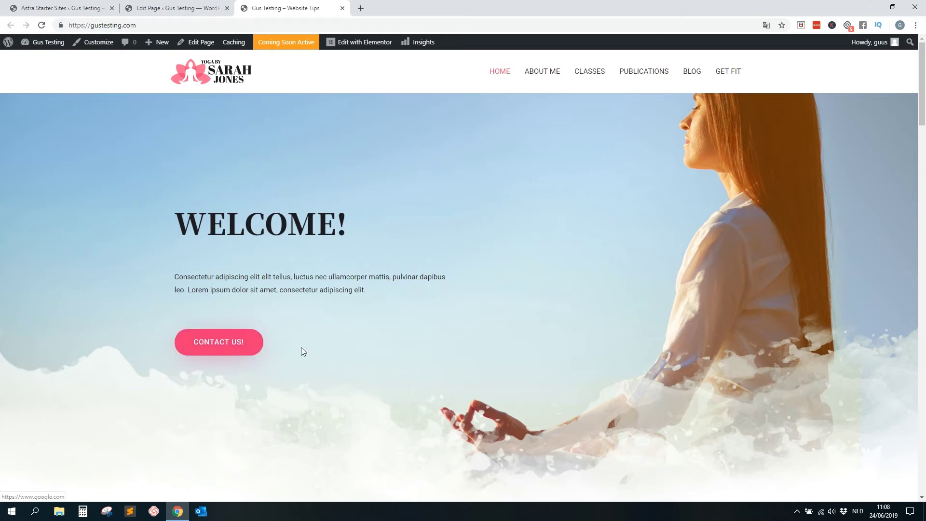
{"action": "scroll", "coordinate": [389, 317], "scroll_direction": "down", "scroll_amount": 10}
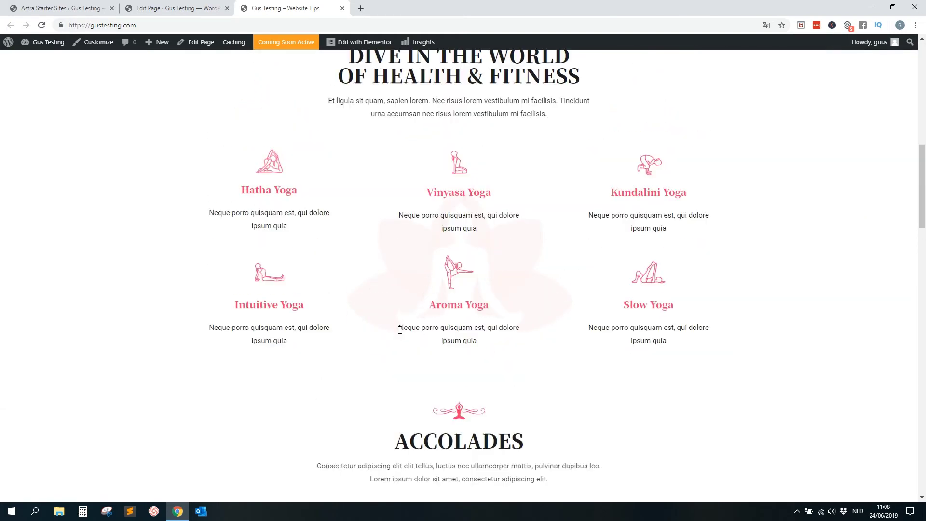
{"action": "scroll", "coordinate": [399, 329], "scroll_direction": "up", "scroll_amount": 10}
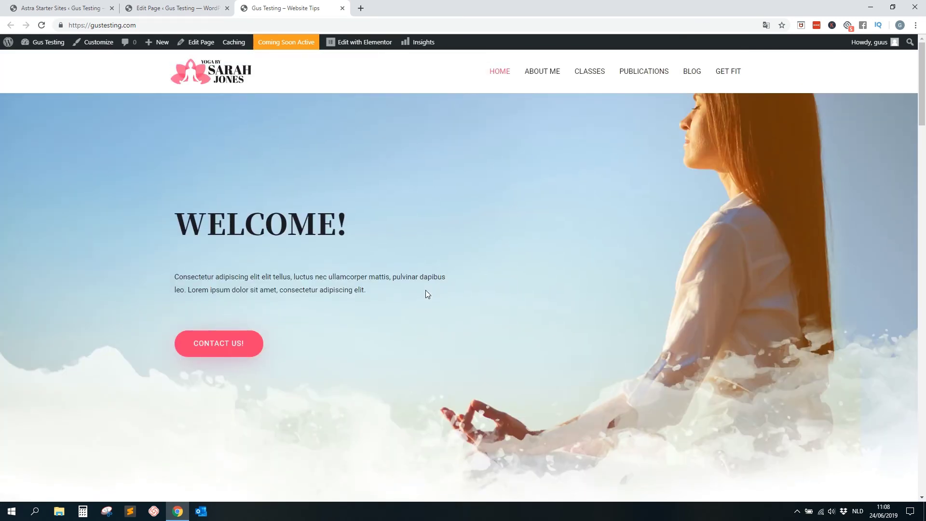
{"action": "scroll", "coordinate": [400, 310], "scroll_direction": "down", "scroll_amount": 6}
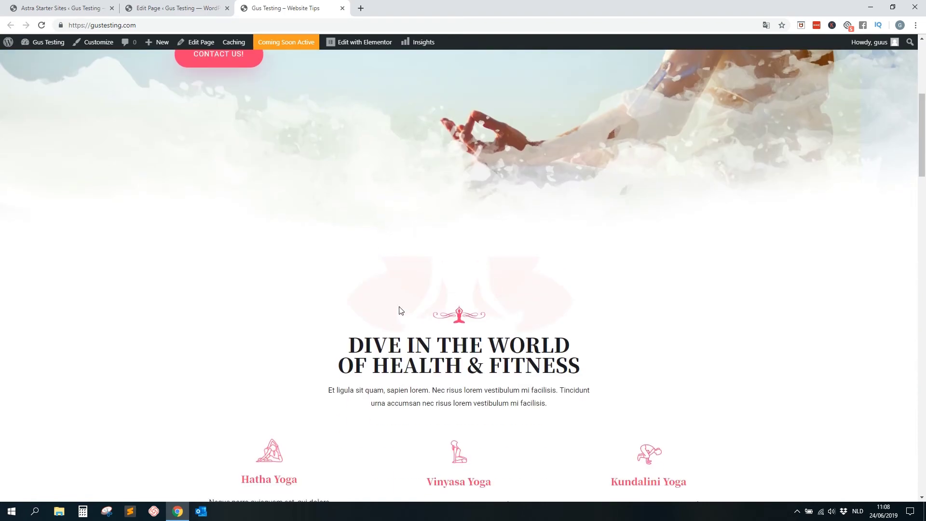
{"action": "scroll", "coordinate": [392, 335], "scroll_direction": "down", "scroll_amount": 5}
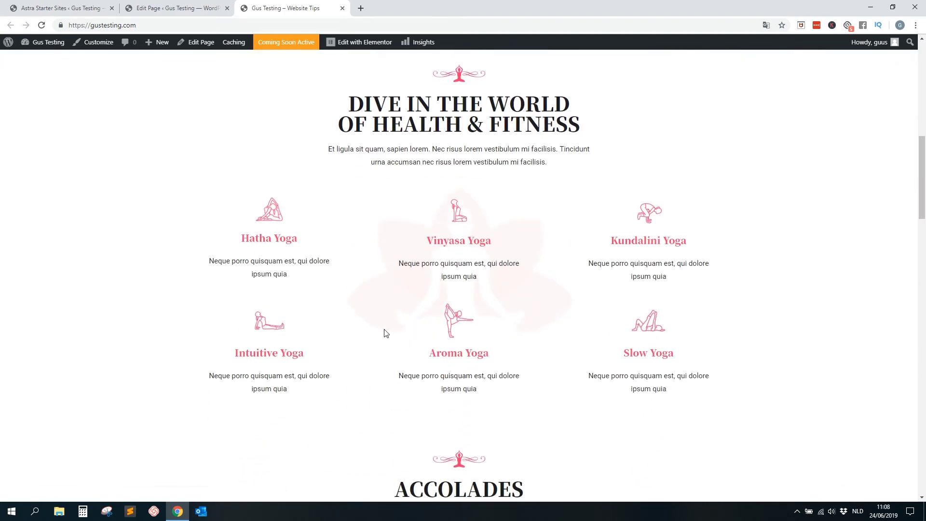
{"action": "scroll", "coordinate": [387, 328], "scroll_direction": "up", "scroll_amount": 5}
{"action": "scroll", "coordinate": [389, 323], "scroll_direction": "up", "scroll_amount": 6}
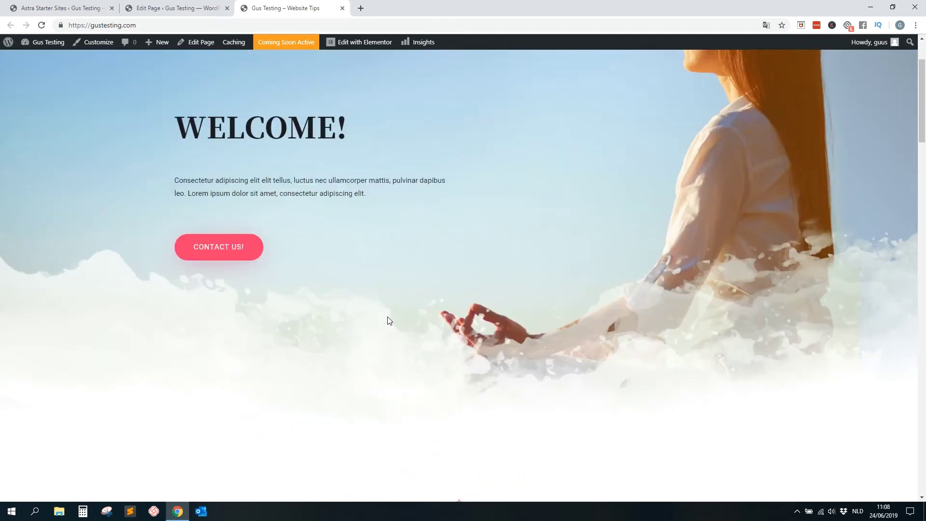
{"action": "scroll", "coordinate": [389, 320], "scroll_direction": "up", "scroll_amount": 2}
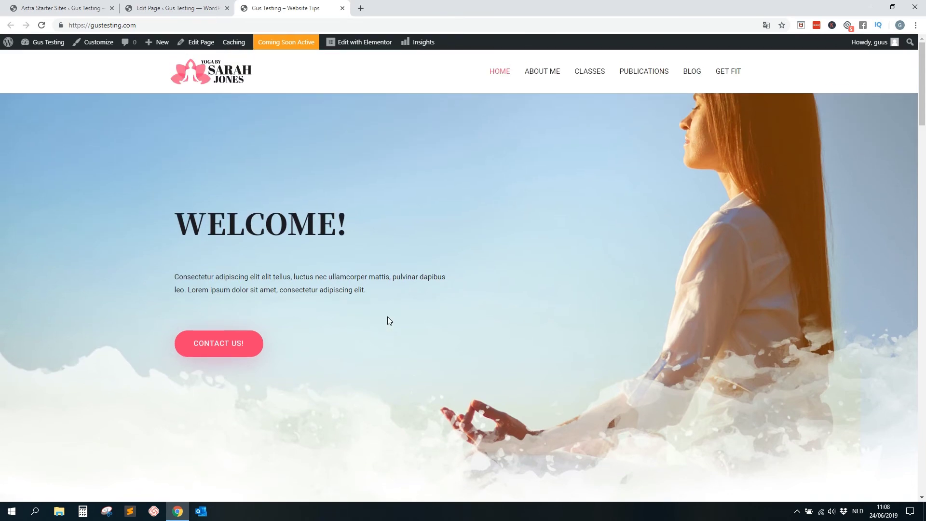